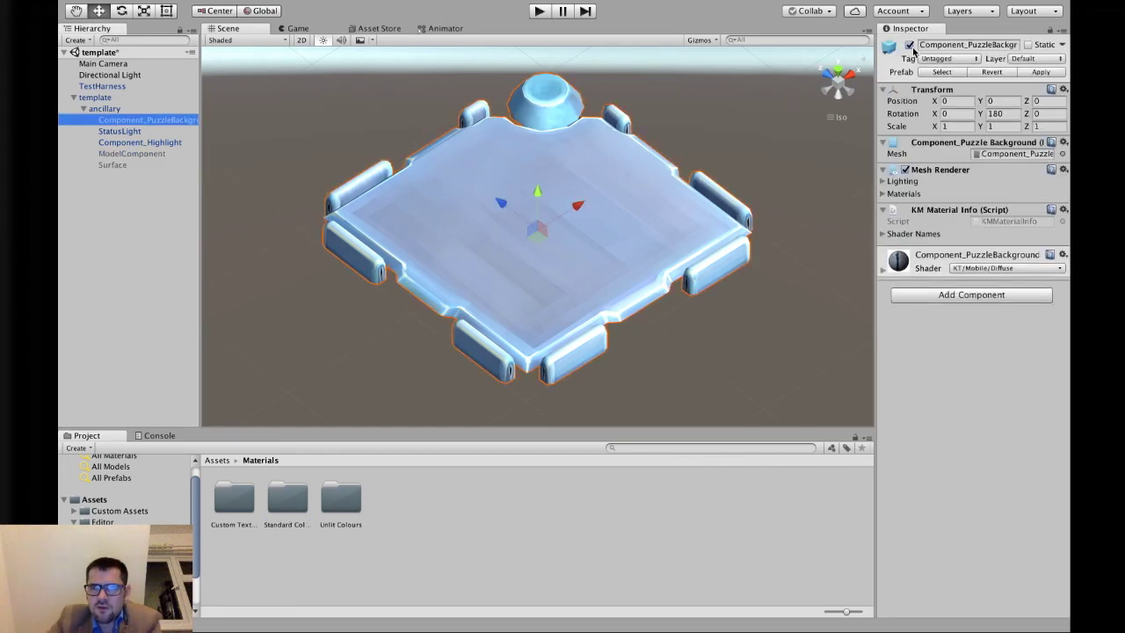
- Untick the active checkbox of Component_PuzzleBackground to hide the board model
left_click(911, 46)
- Reactivate the ModelComponent and Surface objects together
left_click(166, 155)
left_click(162, 164, "shift")
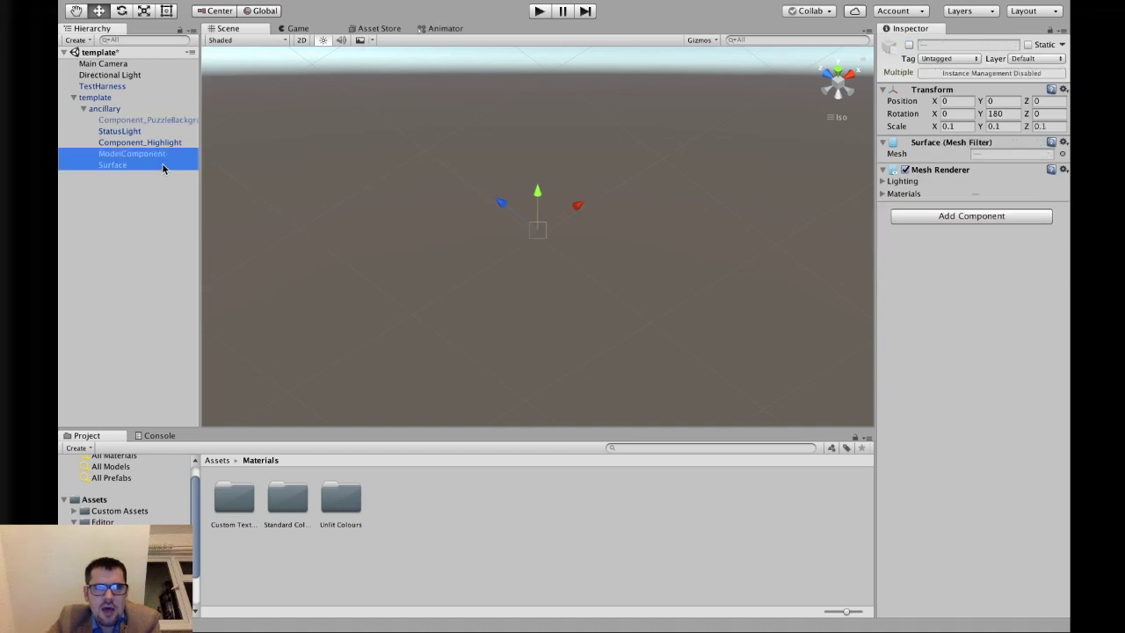
left_click(909, 46)
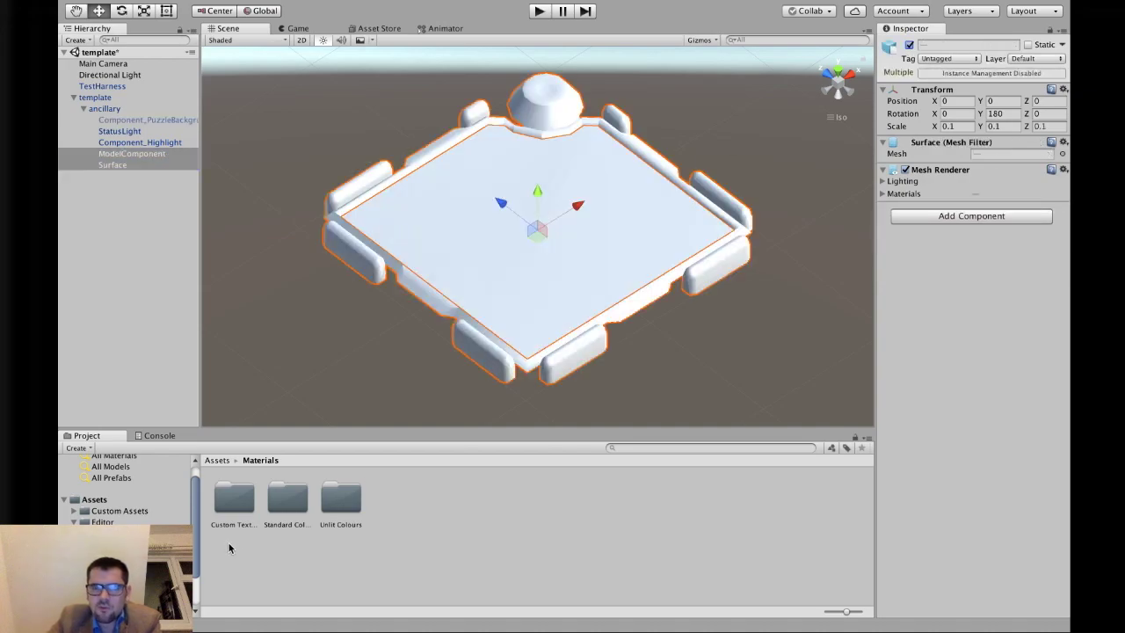
- Apply the black material from Standard Colours to the board surface
left_click(525, 531)
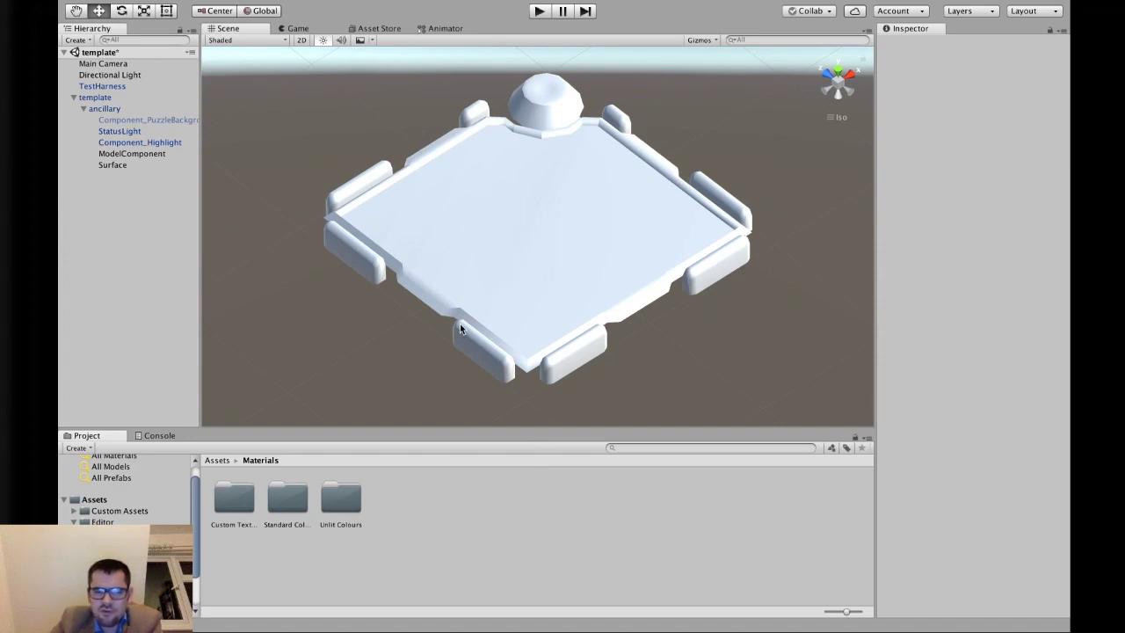
double_click(280, 507)
left_click_drag(235, 498, 542, 290)
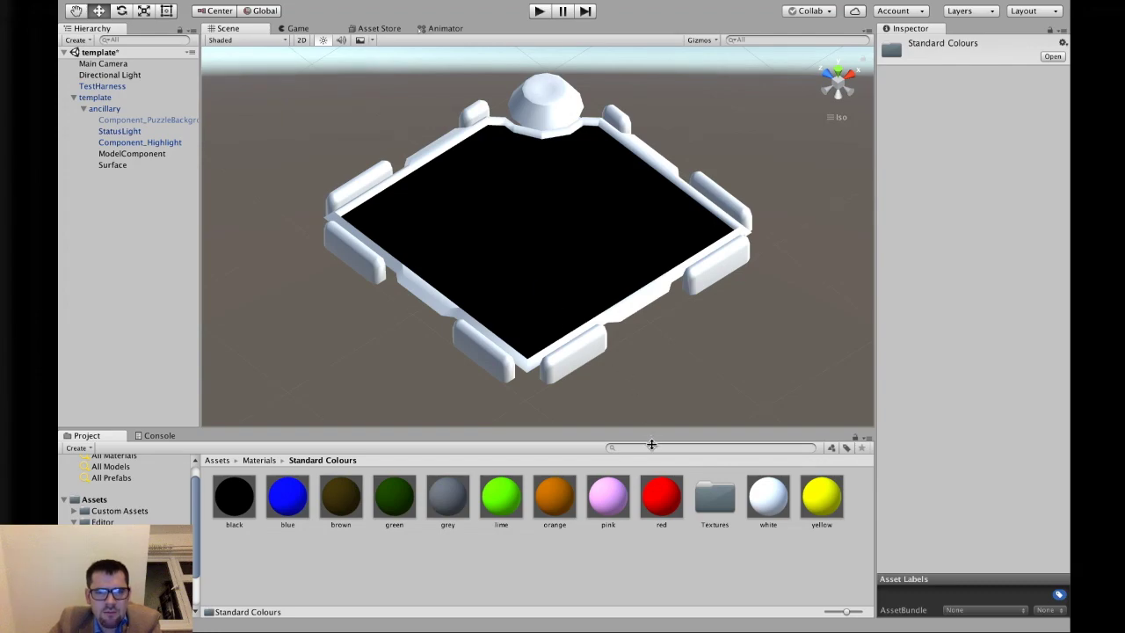
- Apply the Component_PuzzleBackground material to the board frame, viewed from Top
left_click(632, 446)
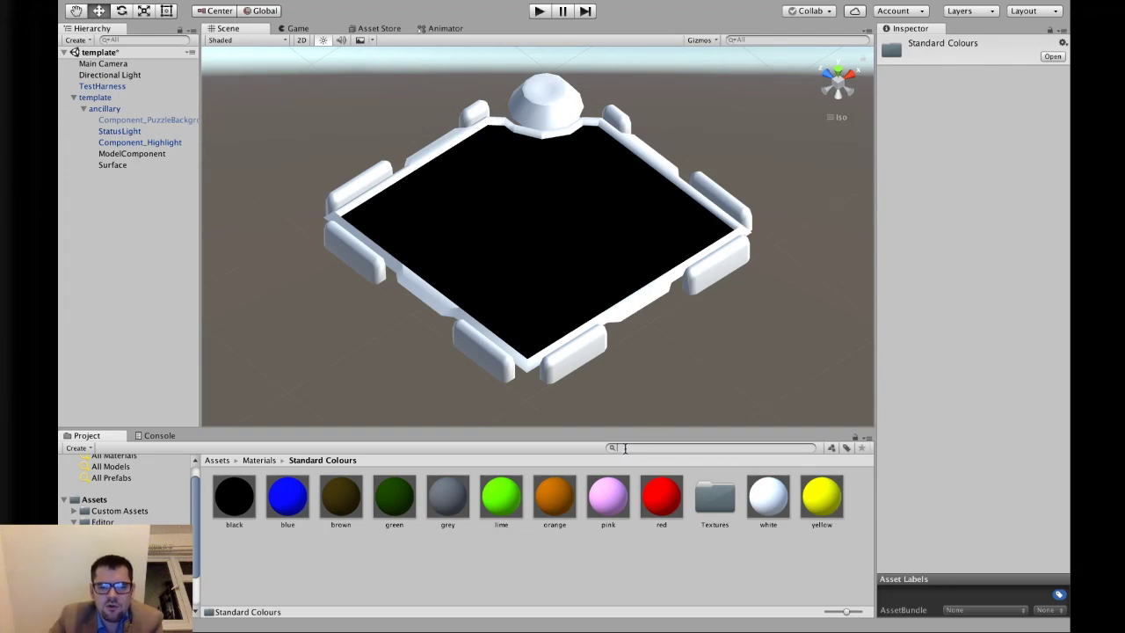
type("componen")
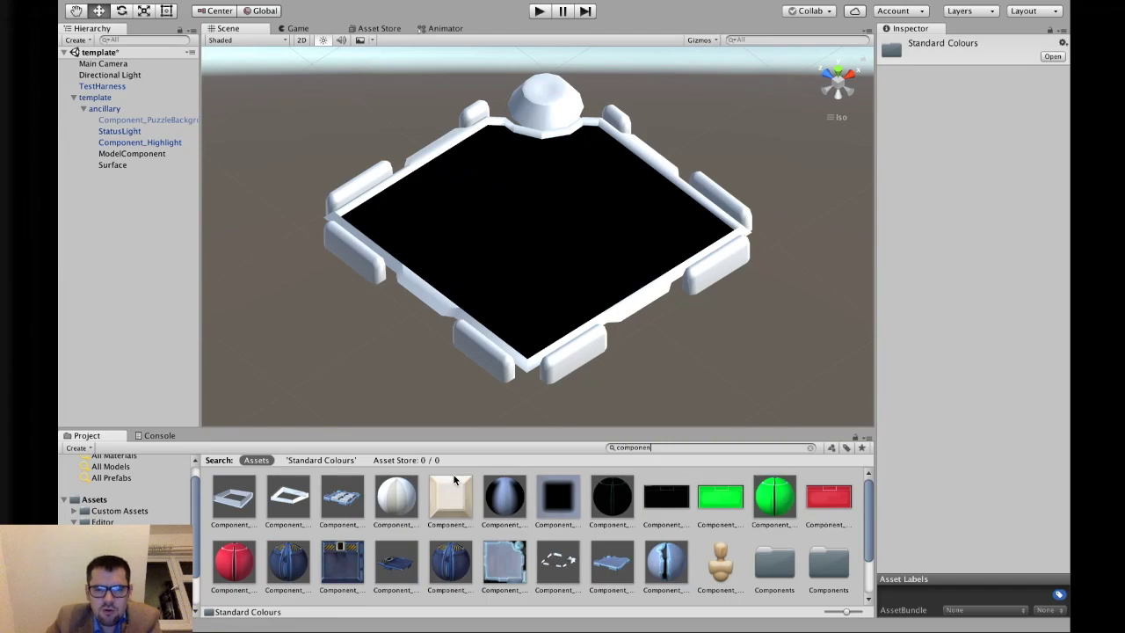
left_click(605, 566)
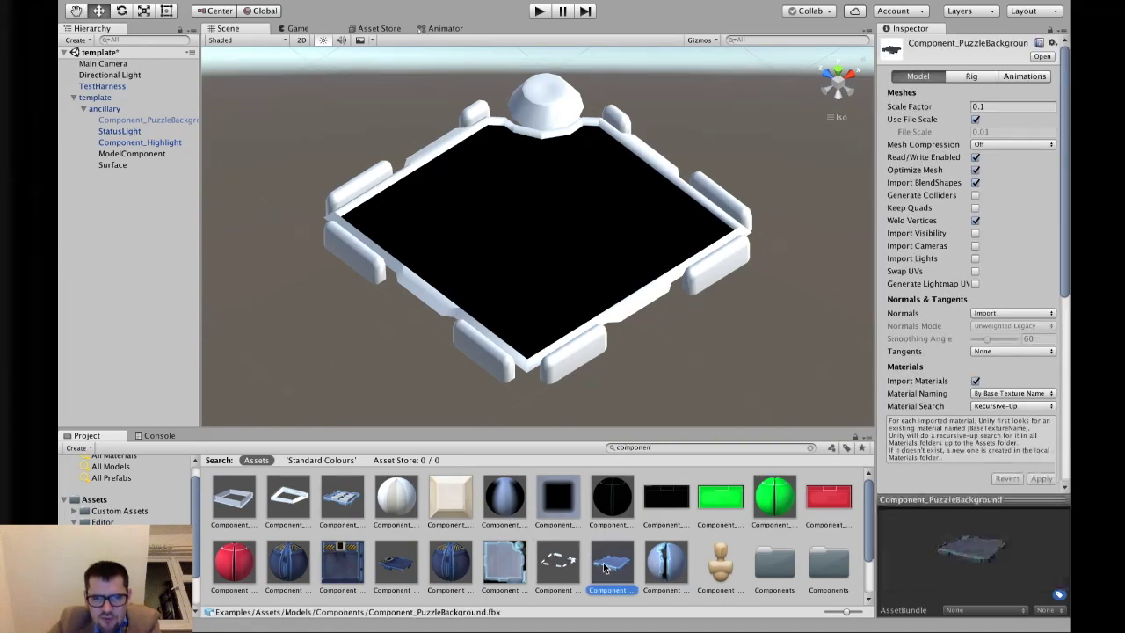
left_click(675, 562)
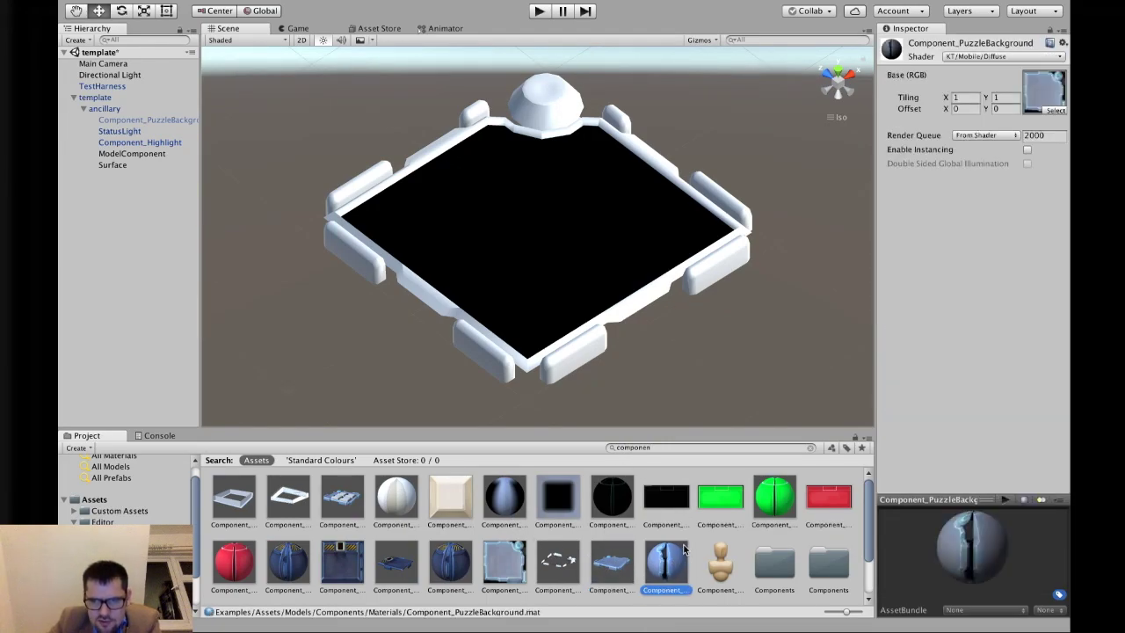
left_click_drag(677, 575, 557, 360)
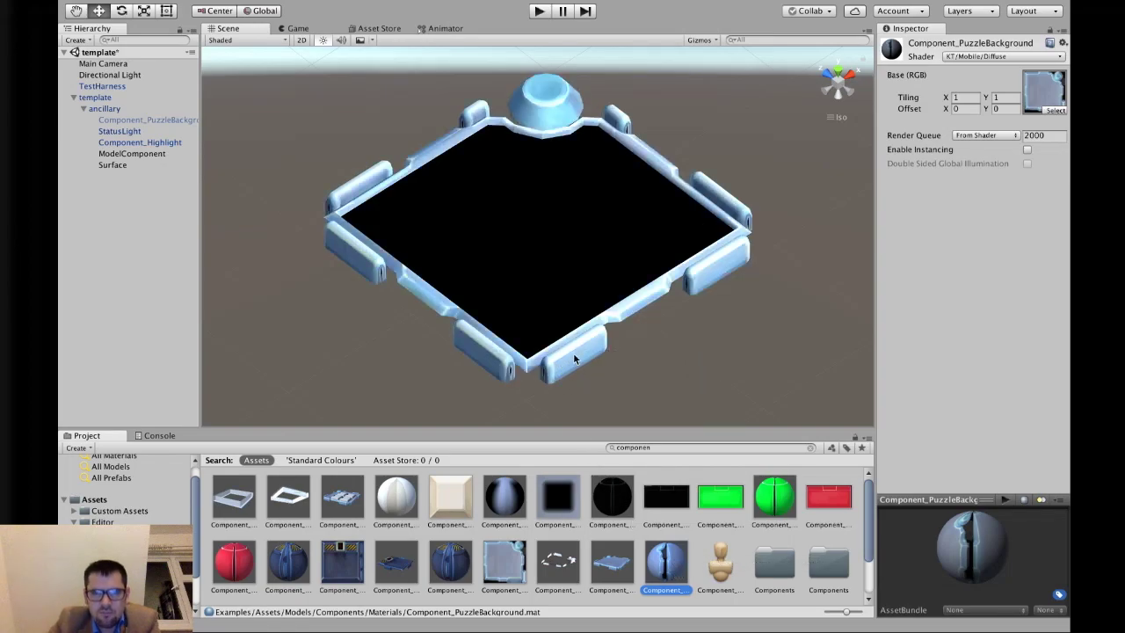
left_click(839, 71)
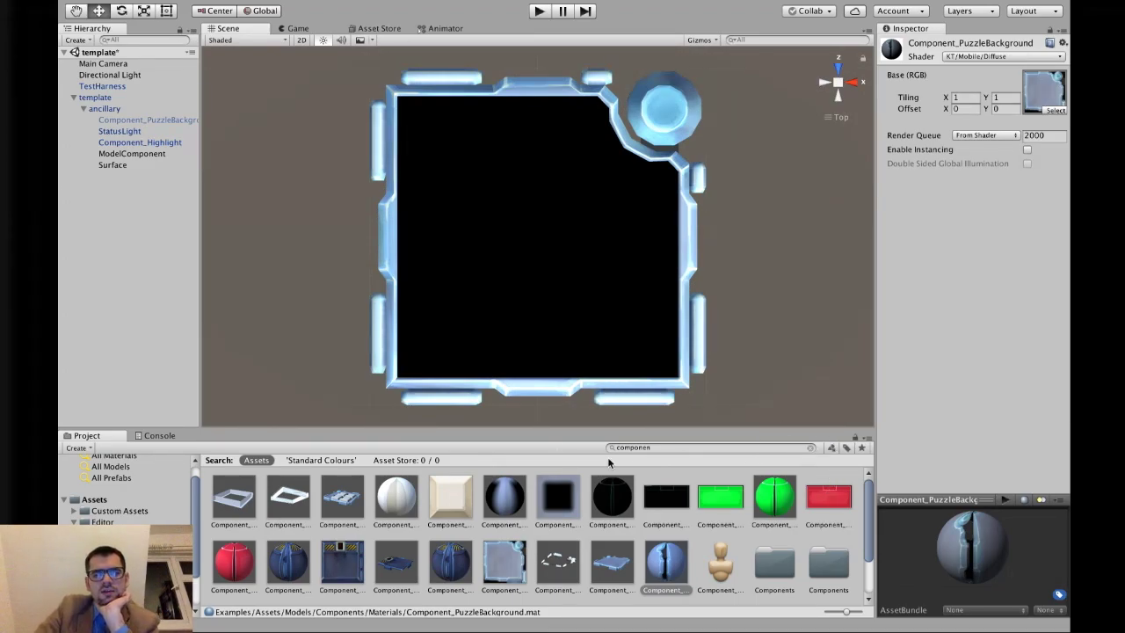
left_click(810, 447)
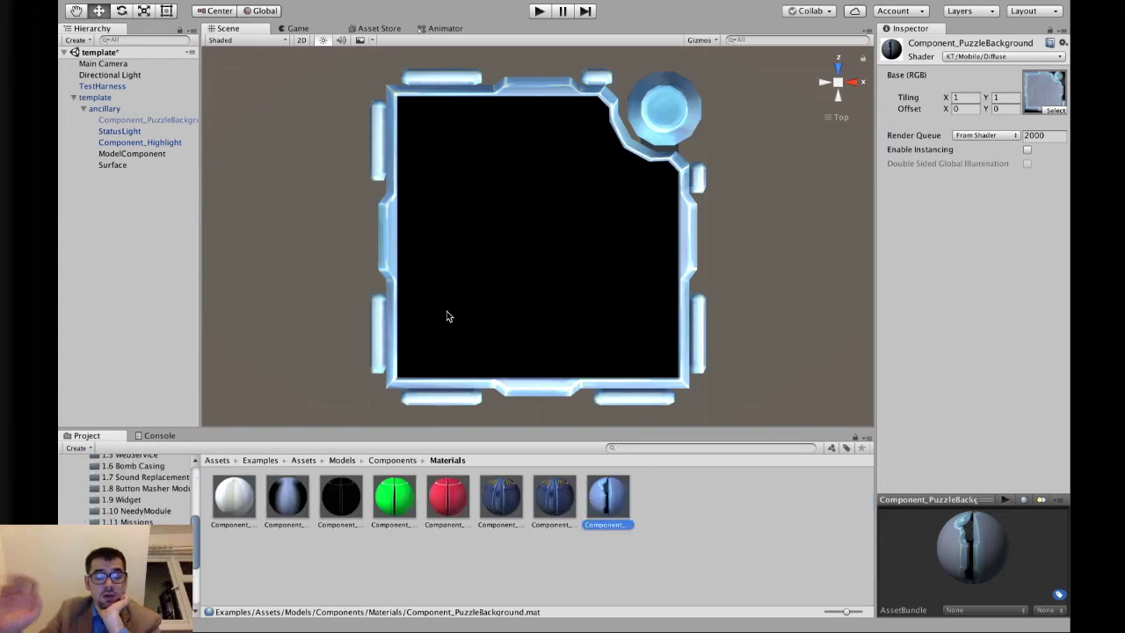
- Return the Project browser to Assets and restore the Top scene view
left_click(217, 460)
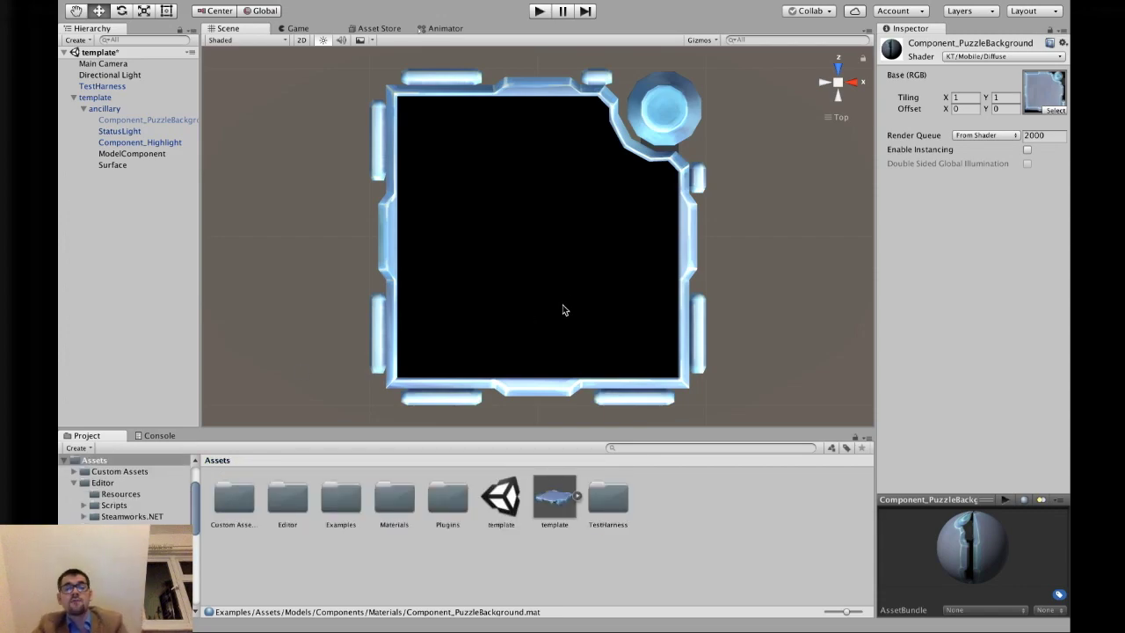
left_click_drag(562, 334, 615, 314, "alt")
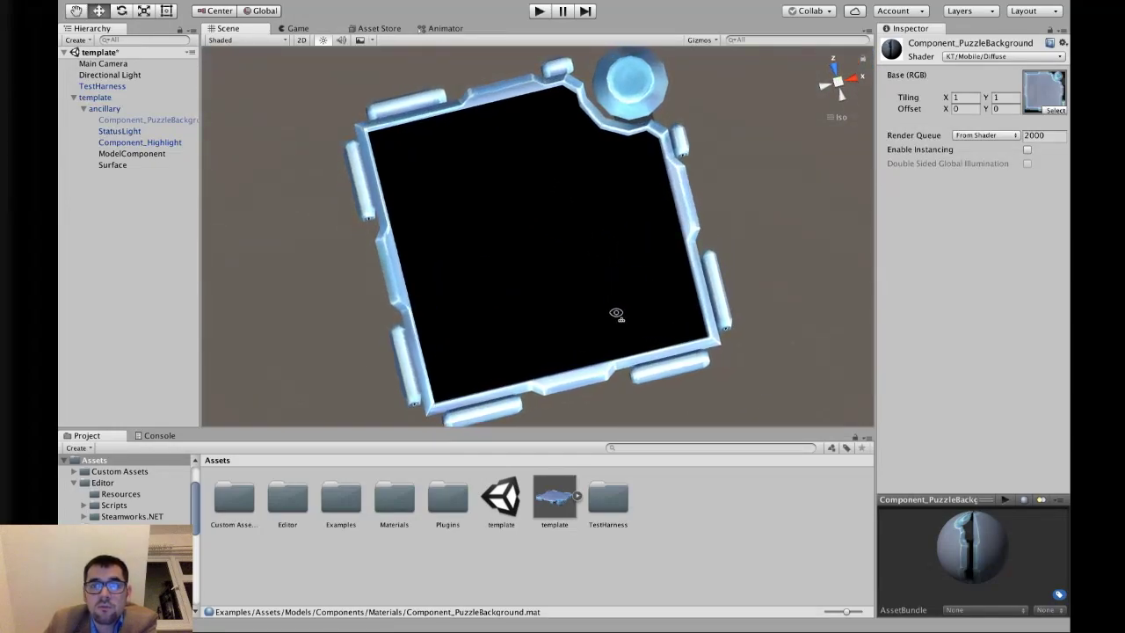
left_click(837, 74)
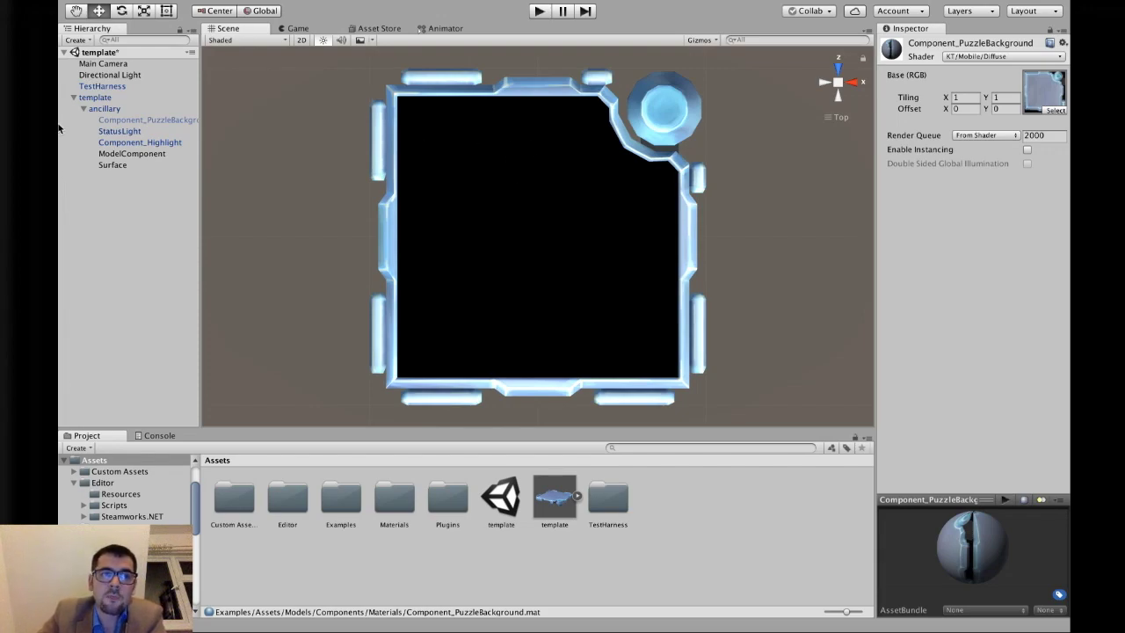
- Reactivate the Component_PuzzleBackground object in the Hierarchy
left_click(143, 143)
key("Down")
key("Down")
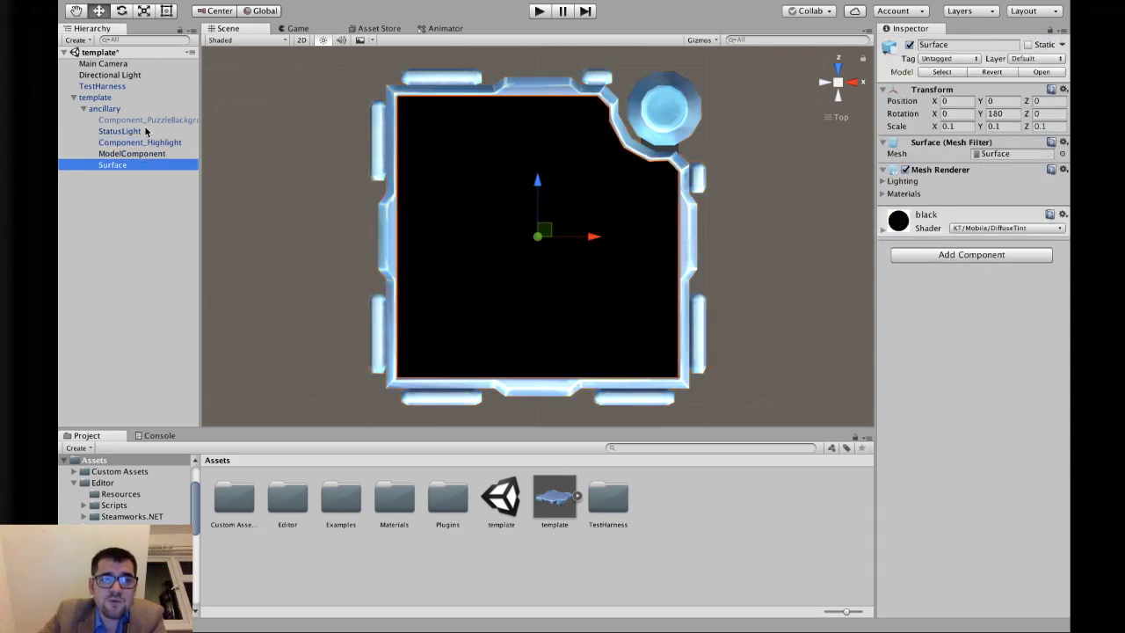
left_click(149, 119)
left_click(910, 44)
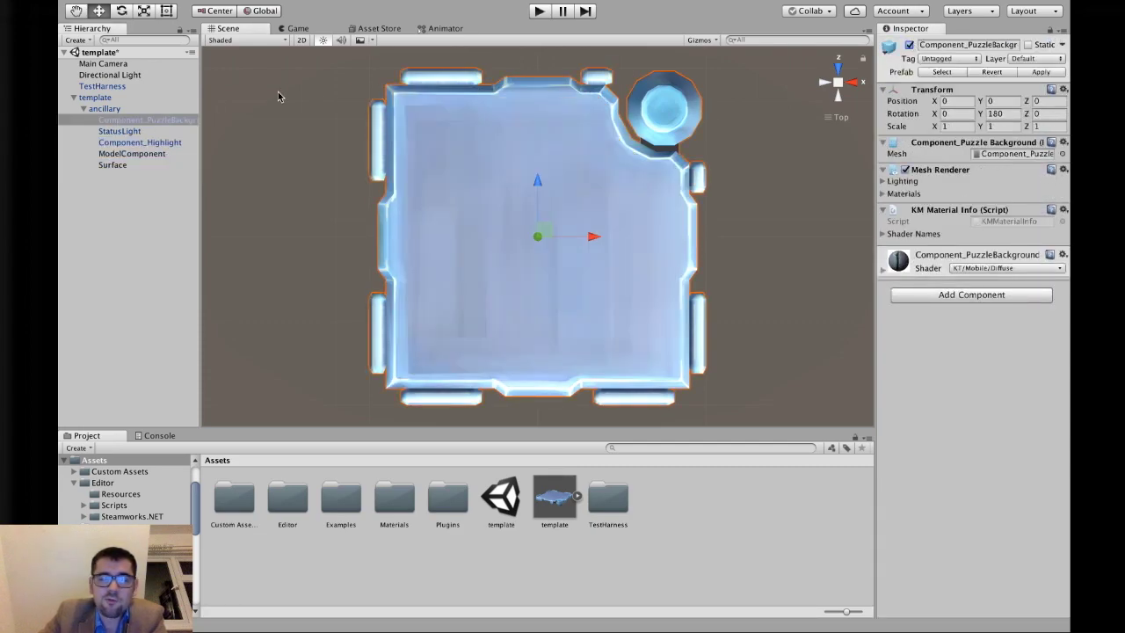
- Delete Component_PuzzleBackground, breaking the prefab instance, and select Surface
right_click(121, 121)
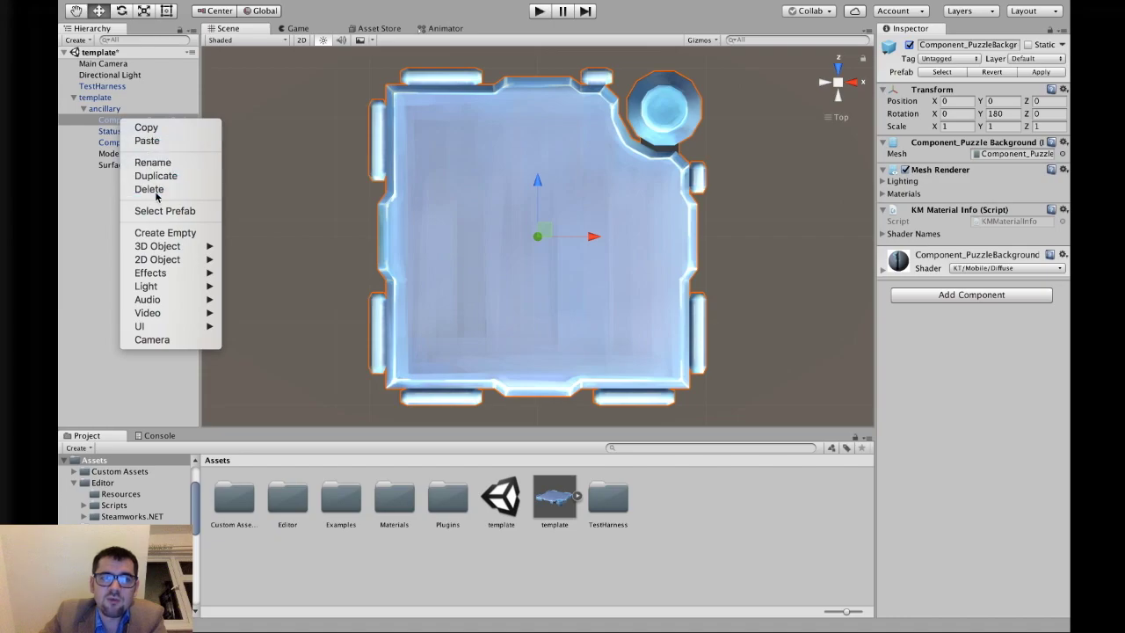
left_click(151, 189)
left_click(677, 214)
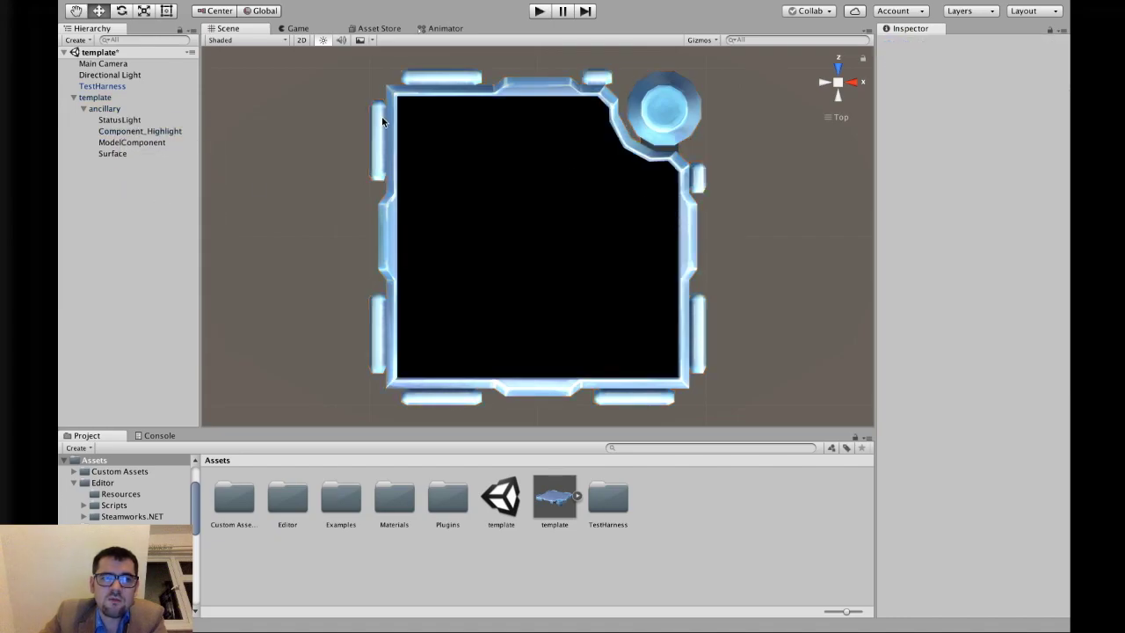
left_click(128, 142)
left_click(128, 154)
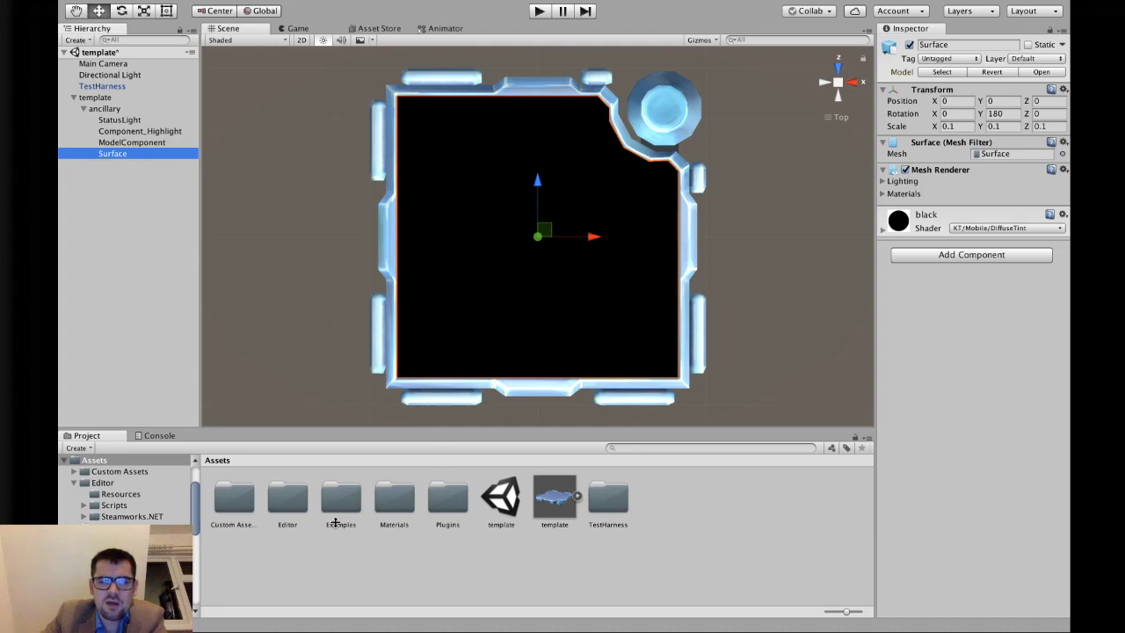
- Apply the green material from Materials > Standard Colours to the board surface
double_click(246, 506)
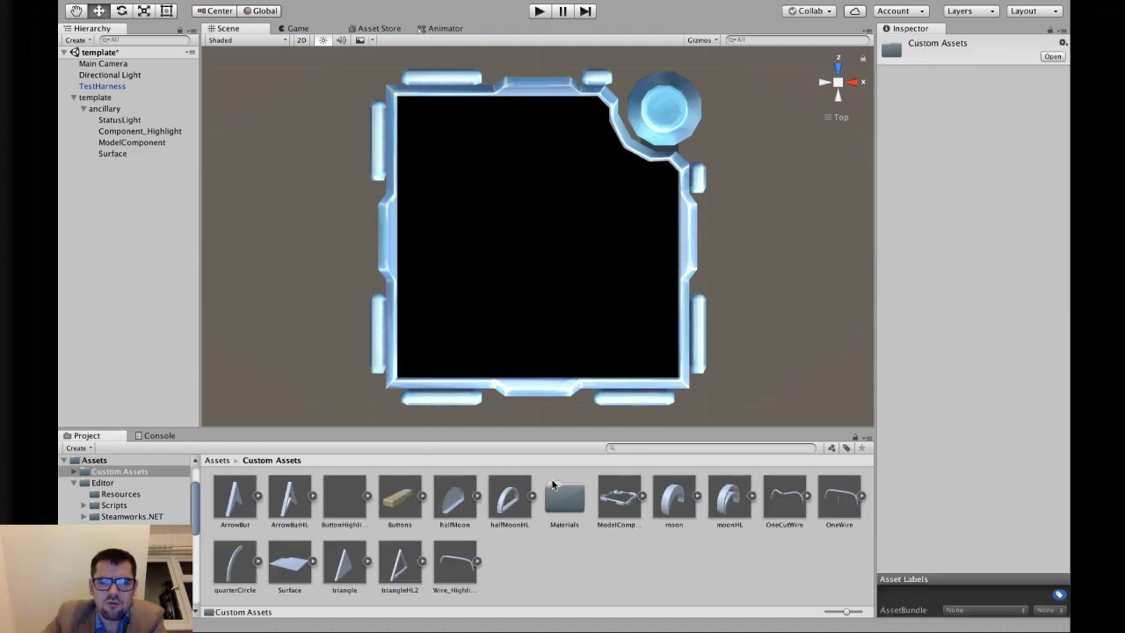
double_click(552, 483)
left_click(219, 459)
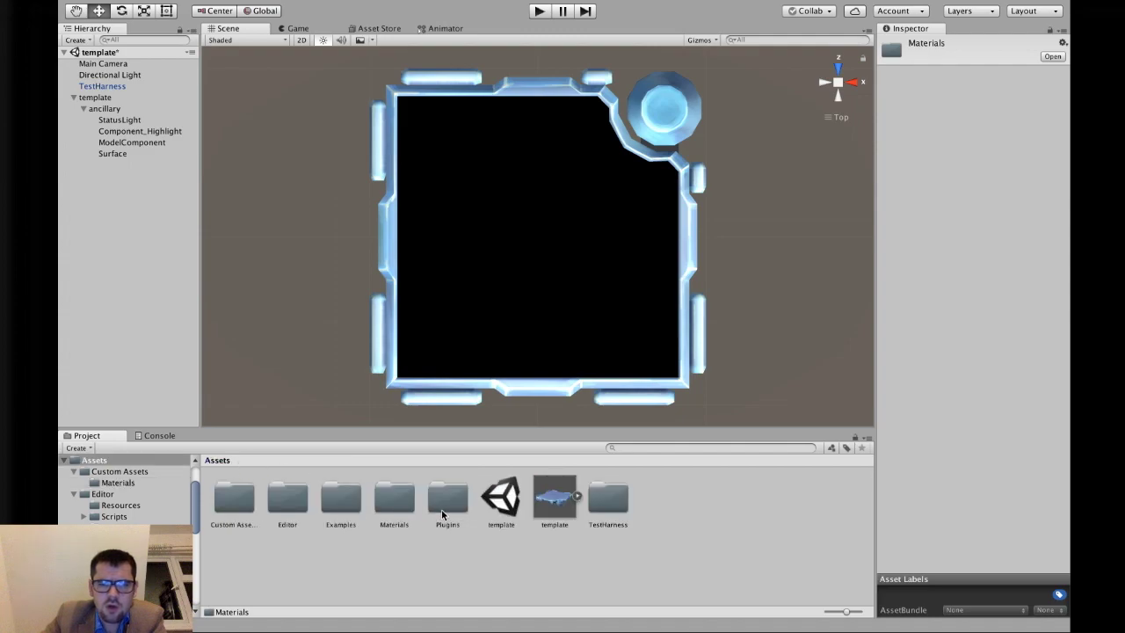
left_click(246, 514)
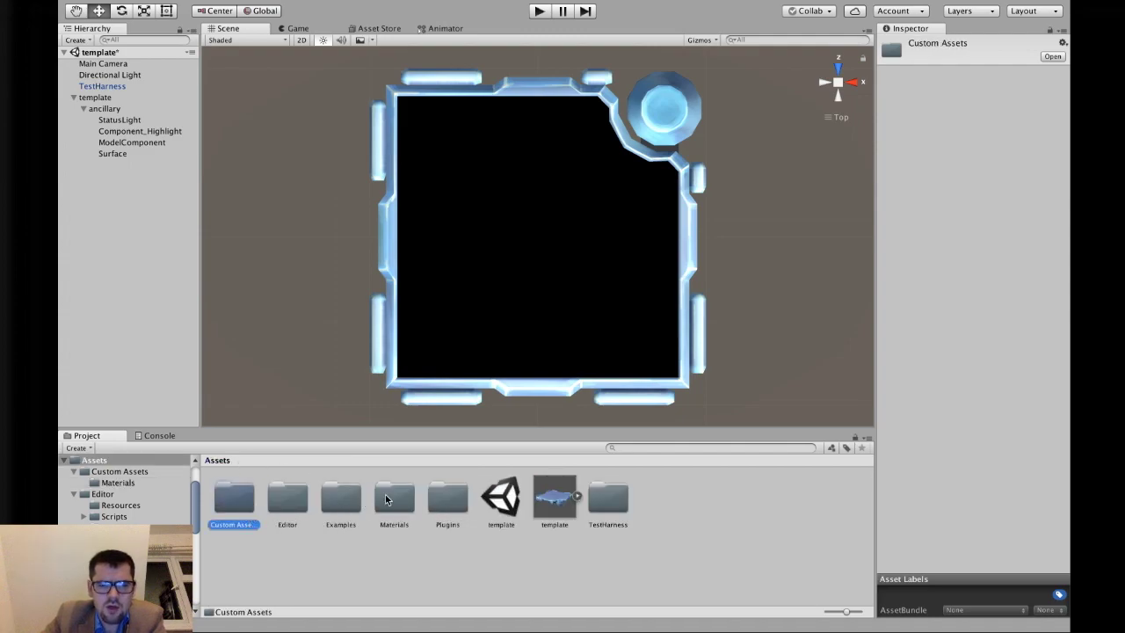
double_click(385, 499)
double_click(289, 508)
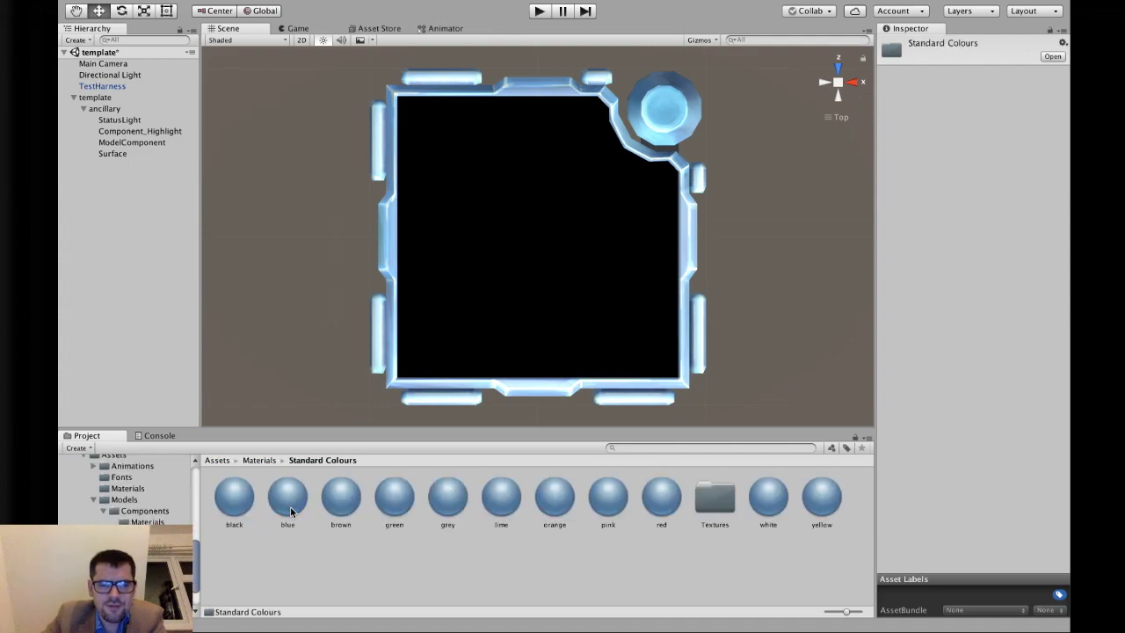
left_click_drag(386, 506, 560, 268)
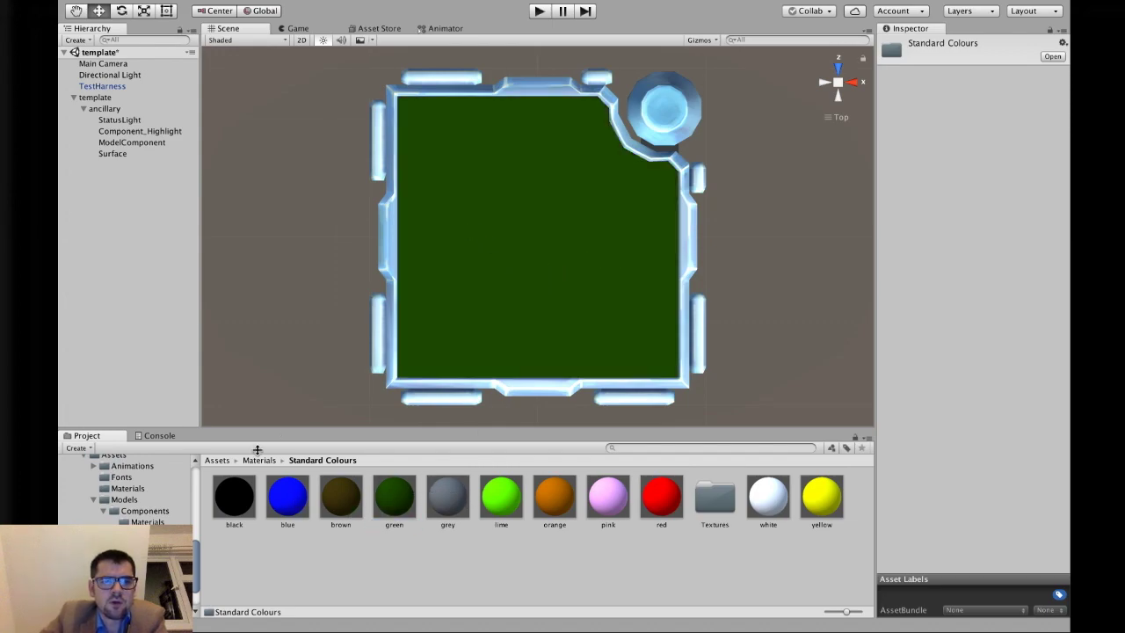
- Return to Assets and collapse the ancillary and template groups
left_click(218, 460)
left_click(83, 108)
left_click(73, 98)
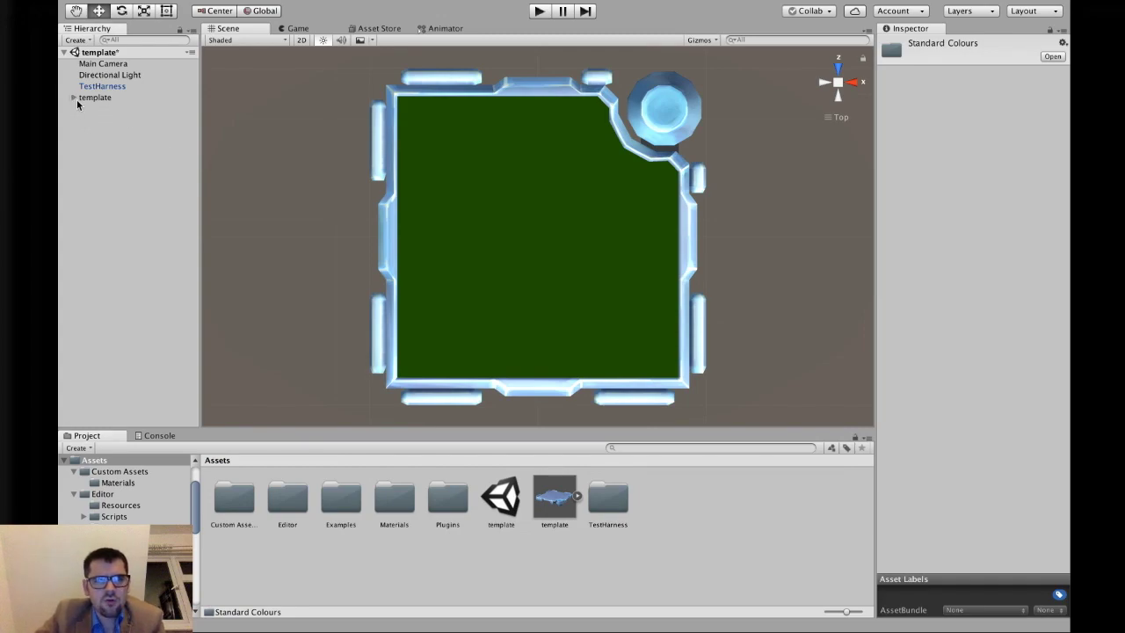
- Save the template object into its prefab asset in Assets
left_click_drag(90, 98, 551, 514)
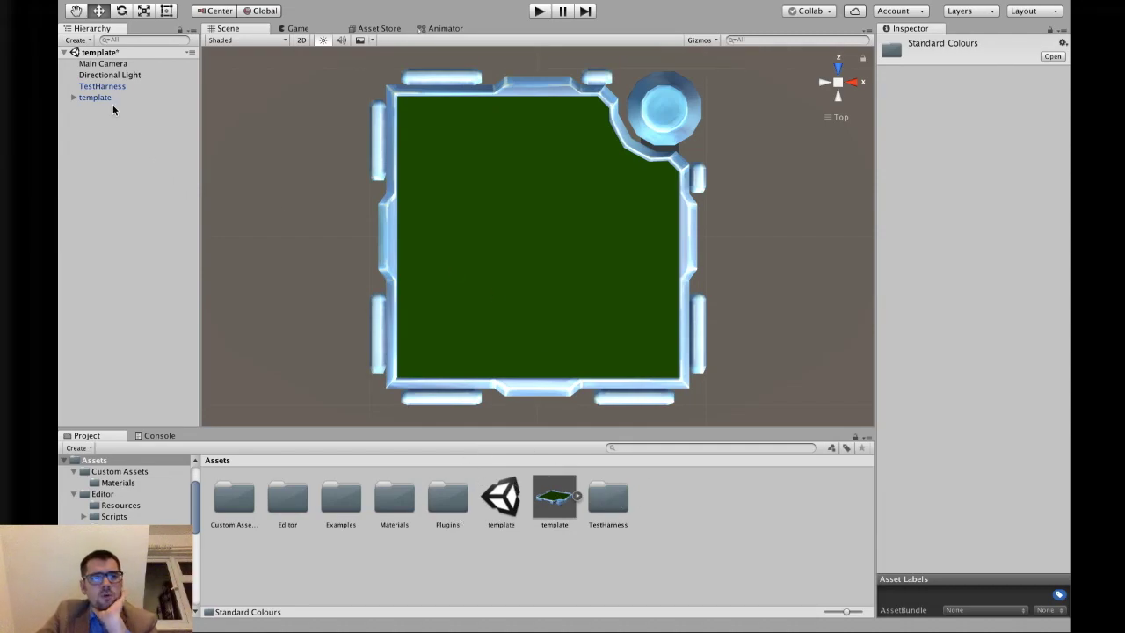
- Apply the black Standard Colours material to the board surface again
double_click(234, 497)
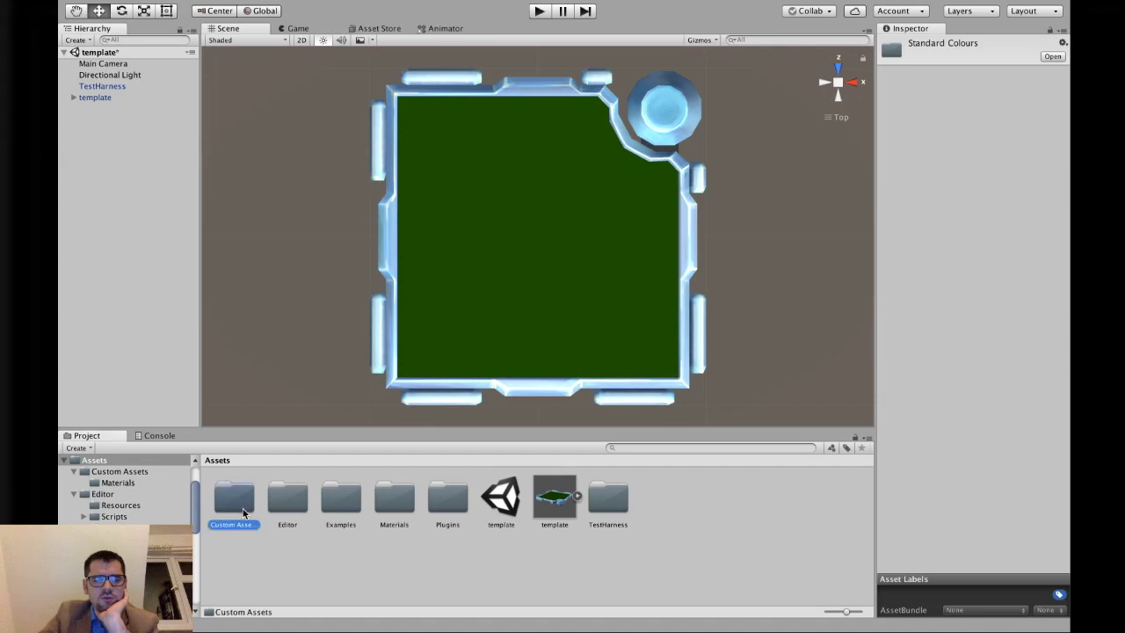
left_click(217, 460)
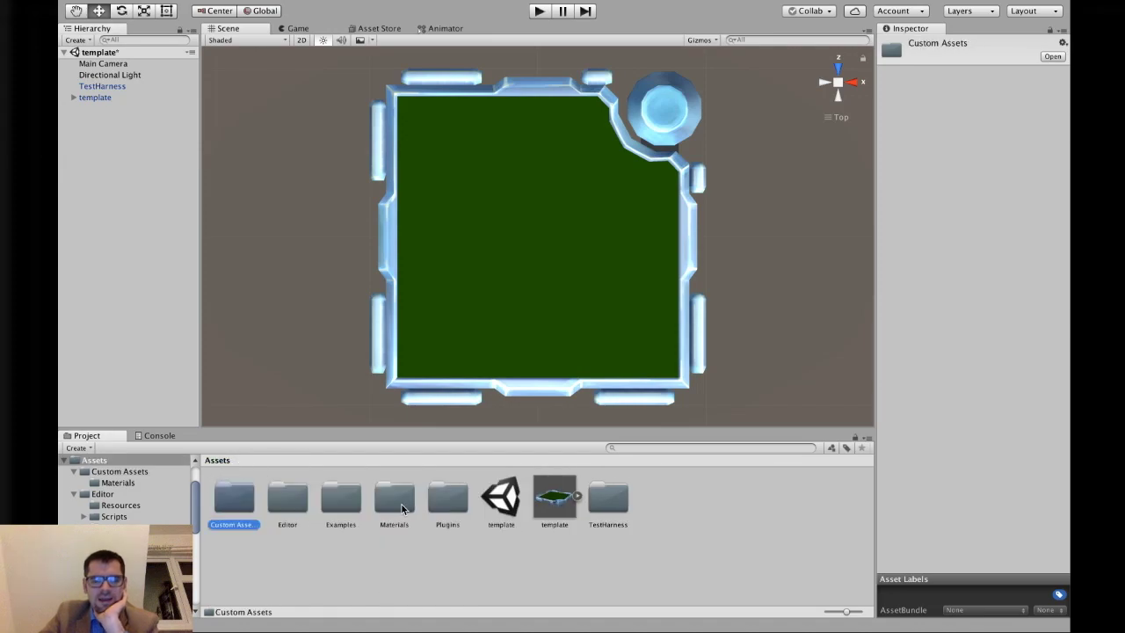
double_click(402, 504)
double_click(230, 499)
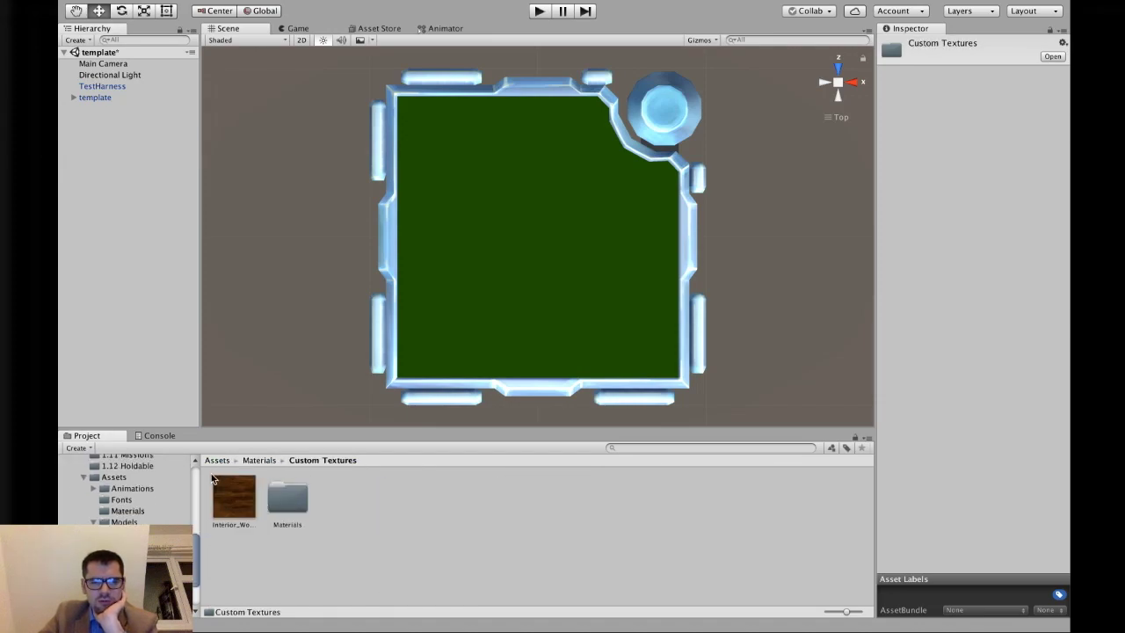
left_click(268, 460)
double_click(287, 497)
left_click_drag(241, 497, 432, 302)
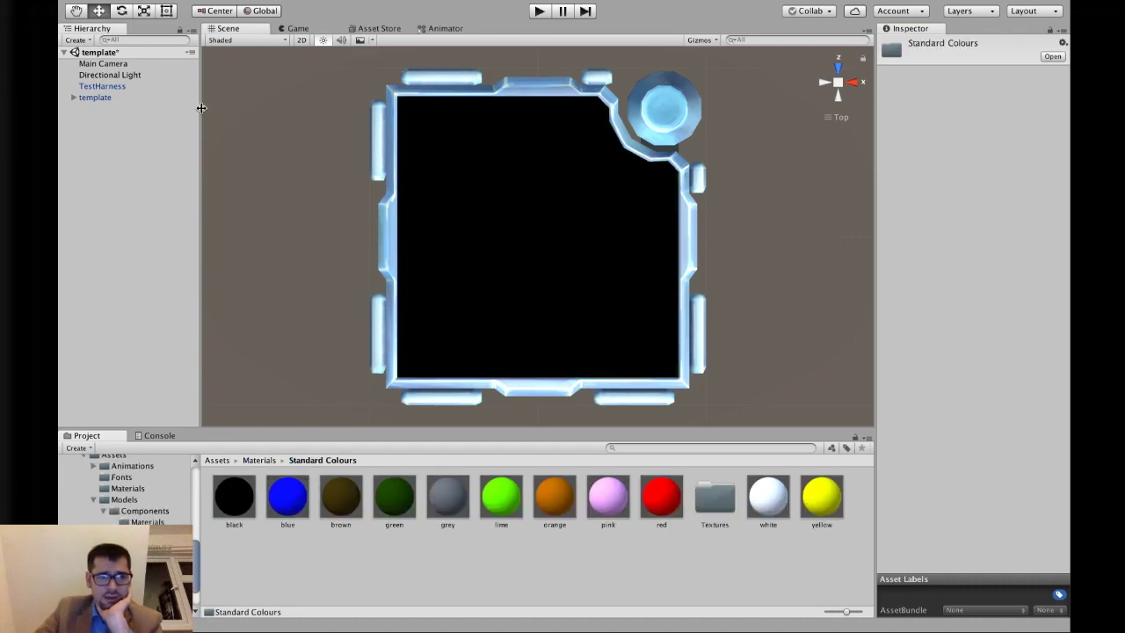
- Select the template module object in the Hierarchy
left_click(123, 97)
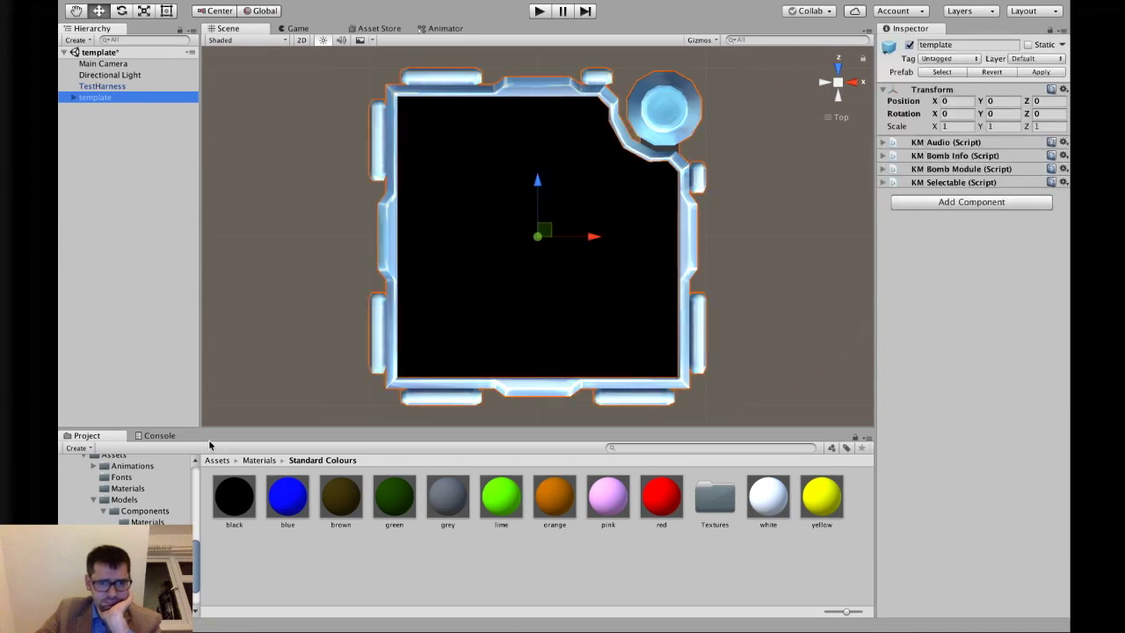
left_click(217, 459)
left_click(104, 97)
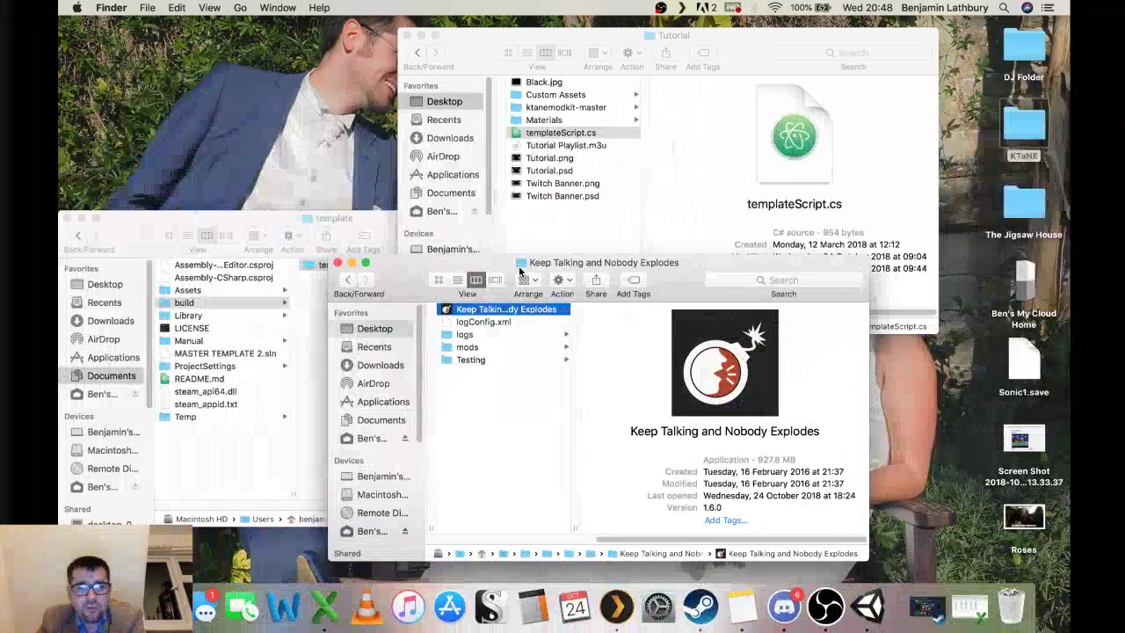
- Duplicate the MASTER TEMPLATE 2 folder in KTaNE Mods with Cmd+D
scroll(347, 306, "left", 5)
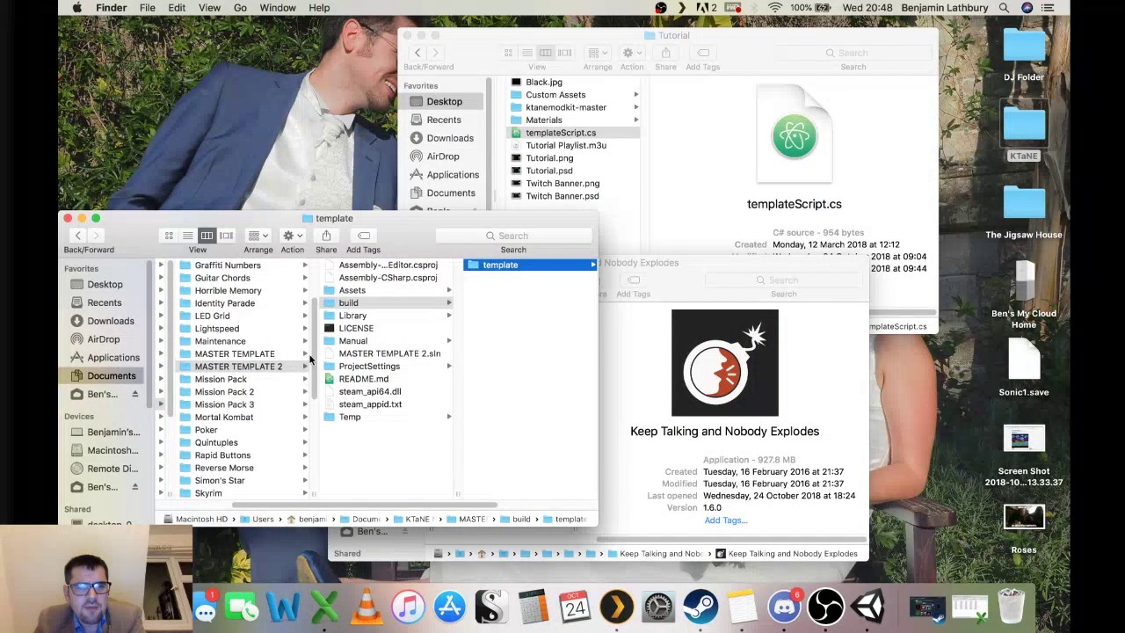
left_click(262, 354)
left_click(241, 368)
scroll(239, 368, "down", 5)
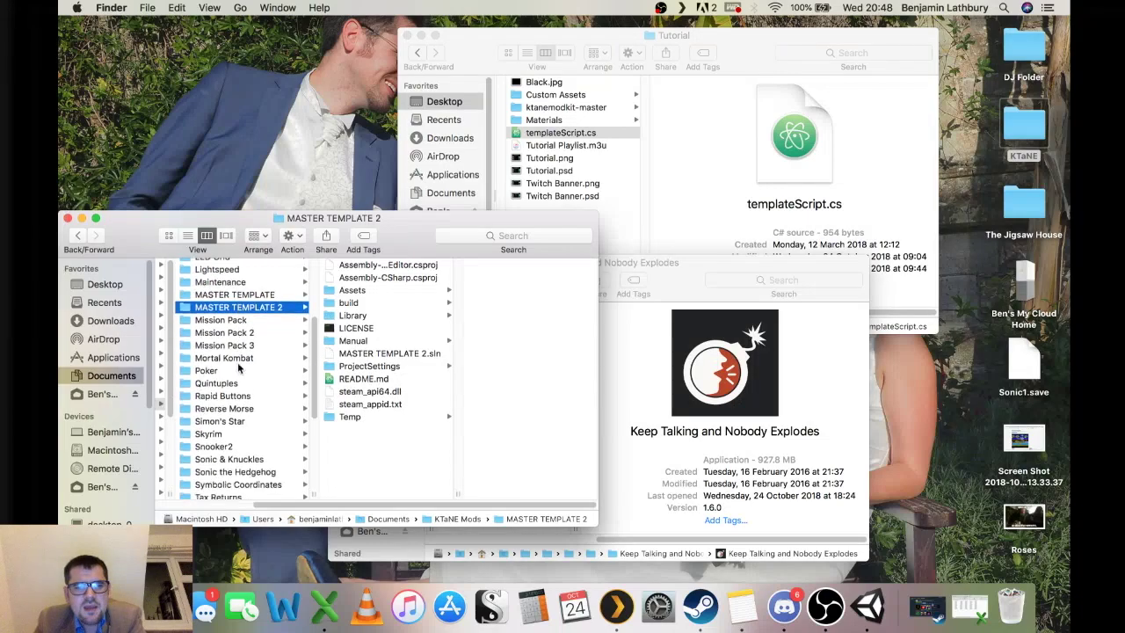
scroll(239, 367, "down", 1)
scroll(237, 368, "up", 3)
scroll(237, 367, "down", 3)
scroll(238, 368, "up", 5)
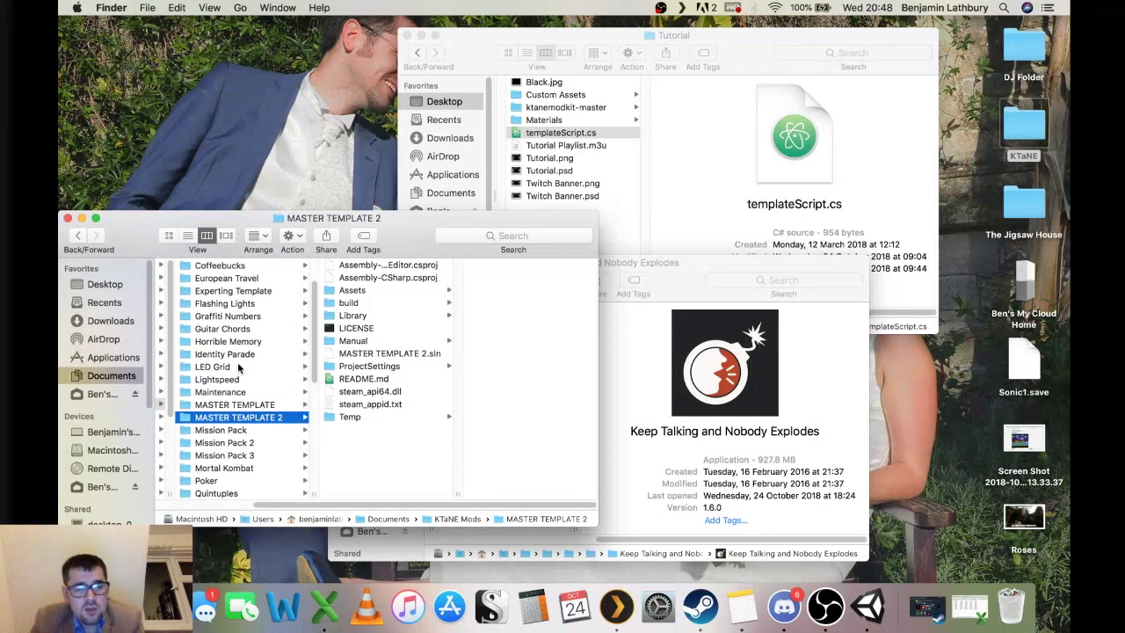
left_click(225, 406)
left_click(239, 419)
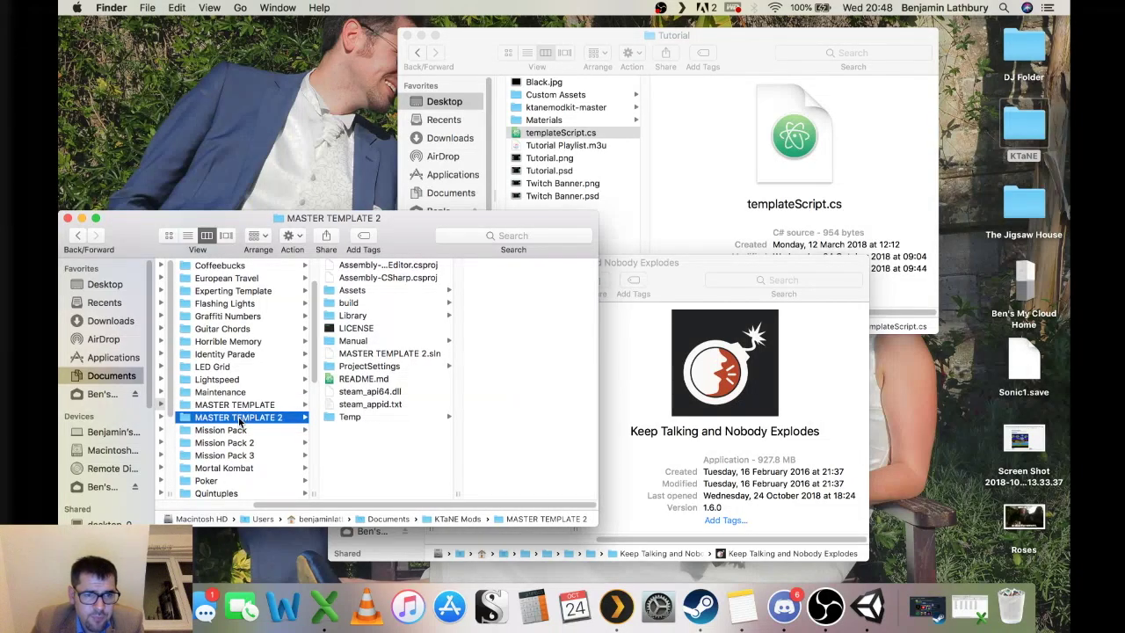
key("super+d")
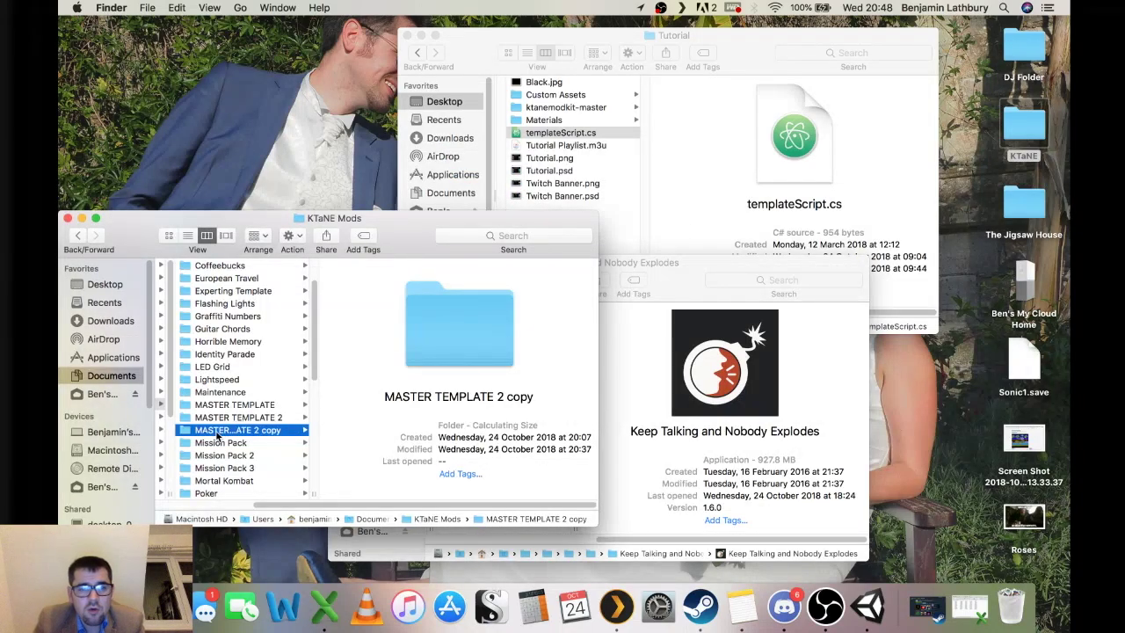
- Rename the copy to 'New Project' and trash its old template build output
left_click(217, 435)
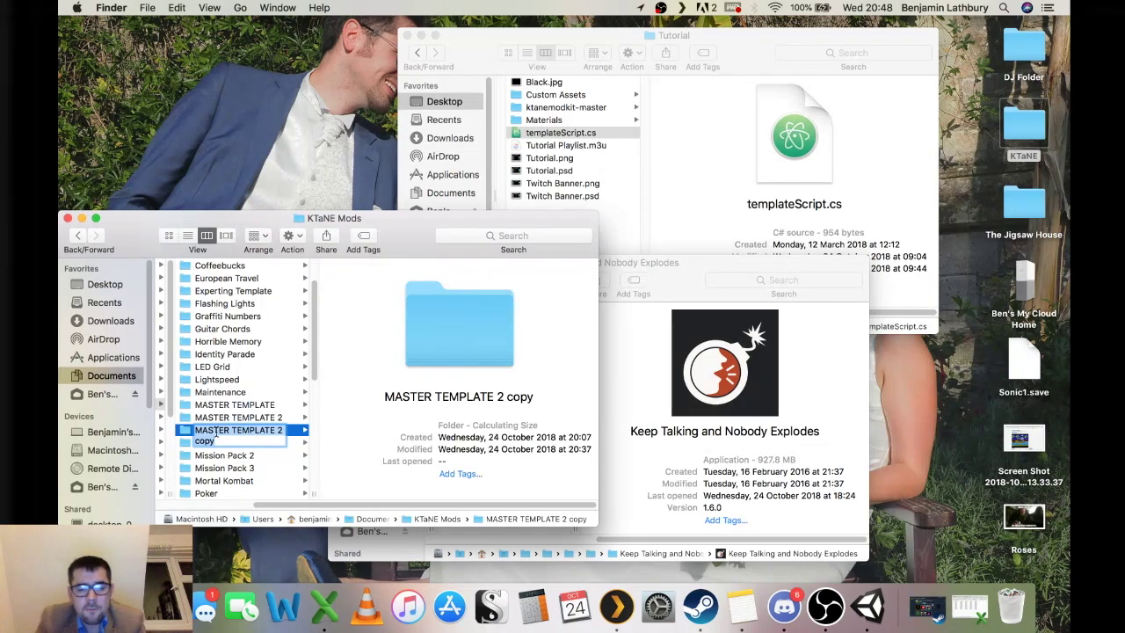
type("New Project")
key("Return")
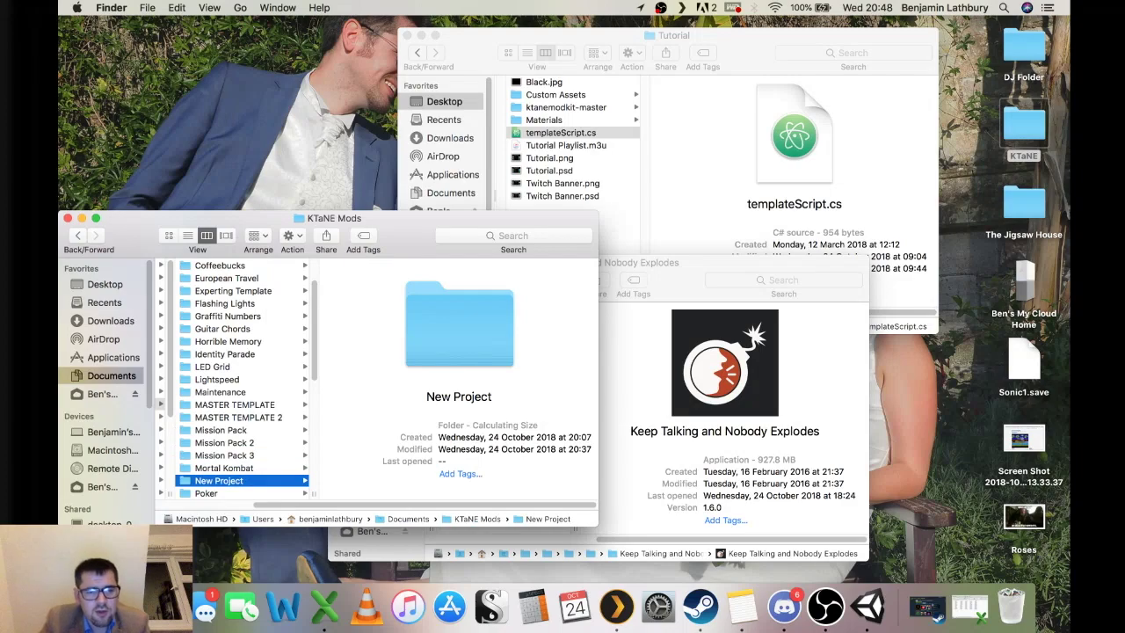
scroll(253, 440, "down", 2)
left_click(244, 438)
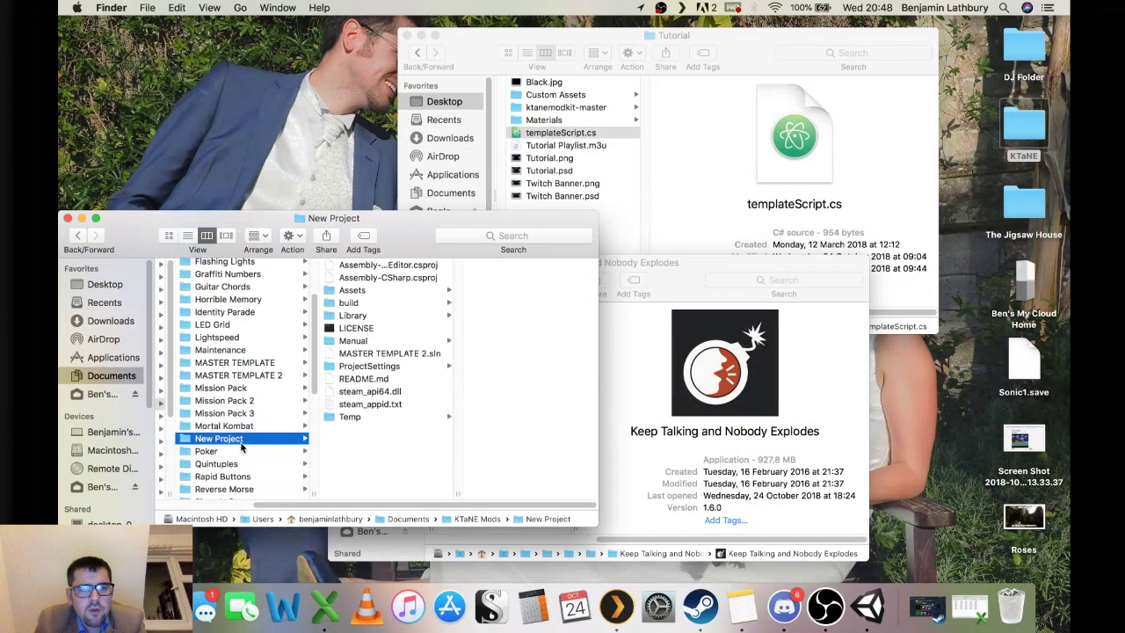
left_click(374, 303)
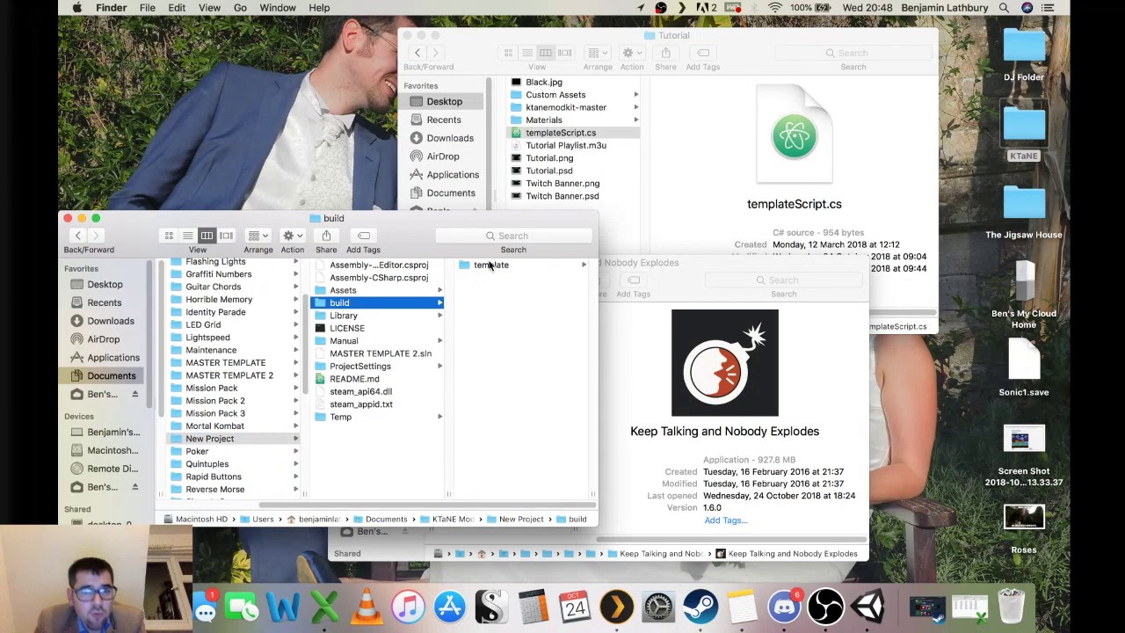
left_click_drag(488, 263, 1013, 603)
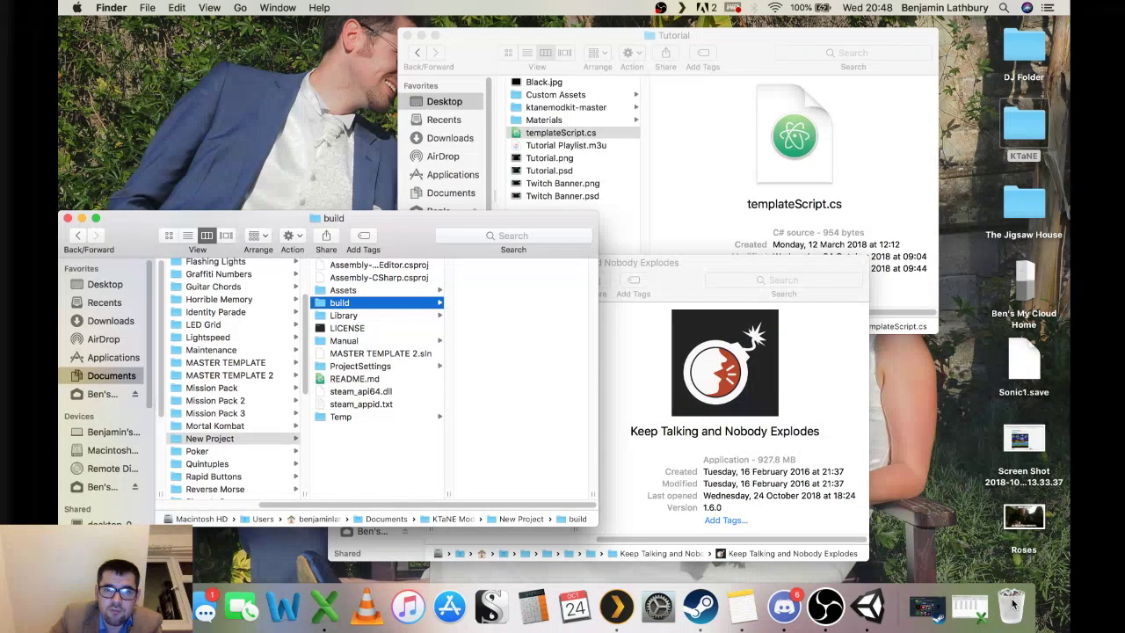
- Rename Assets/template.unity to newProject.unity
left_click(369, 290)
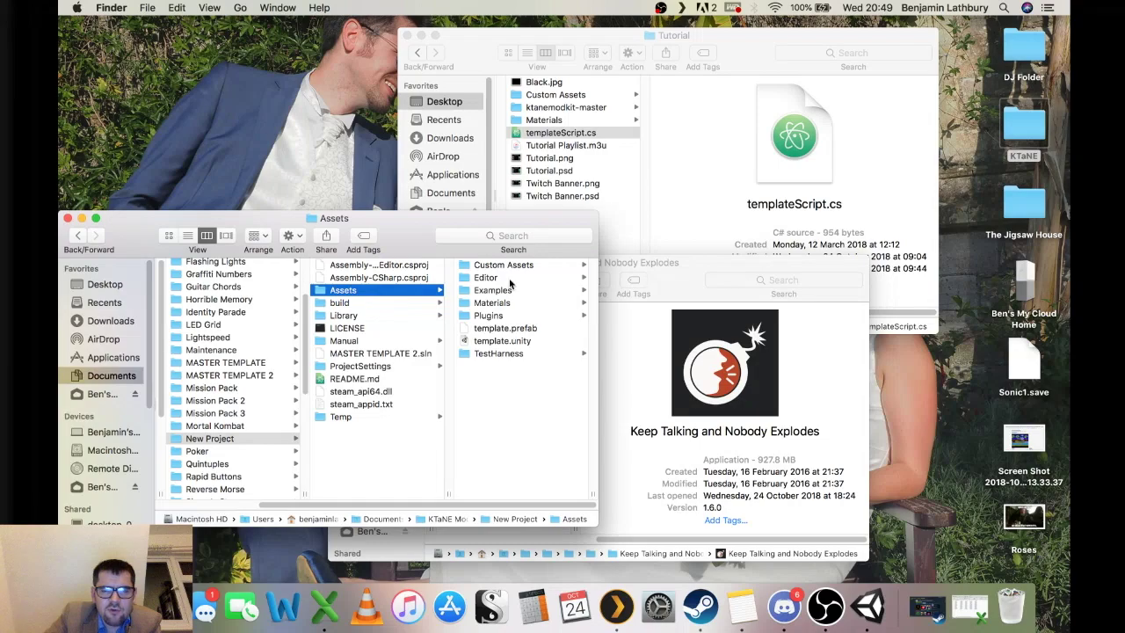
scroll(413, 370, "down", 2)
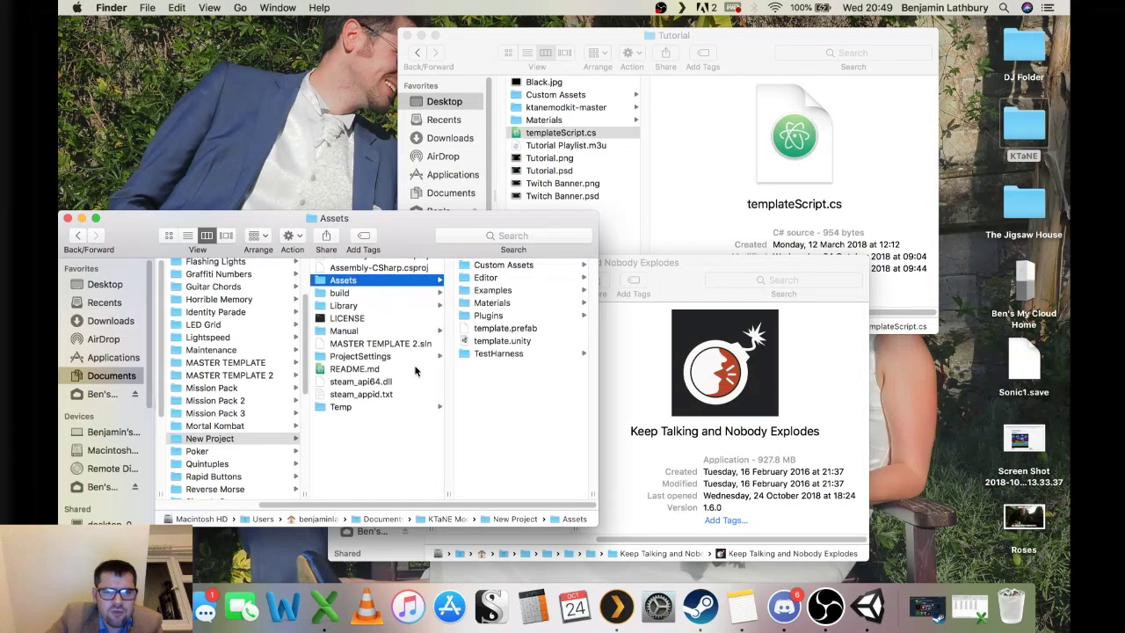
left_click(501, 344)
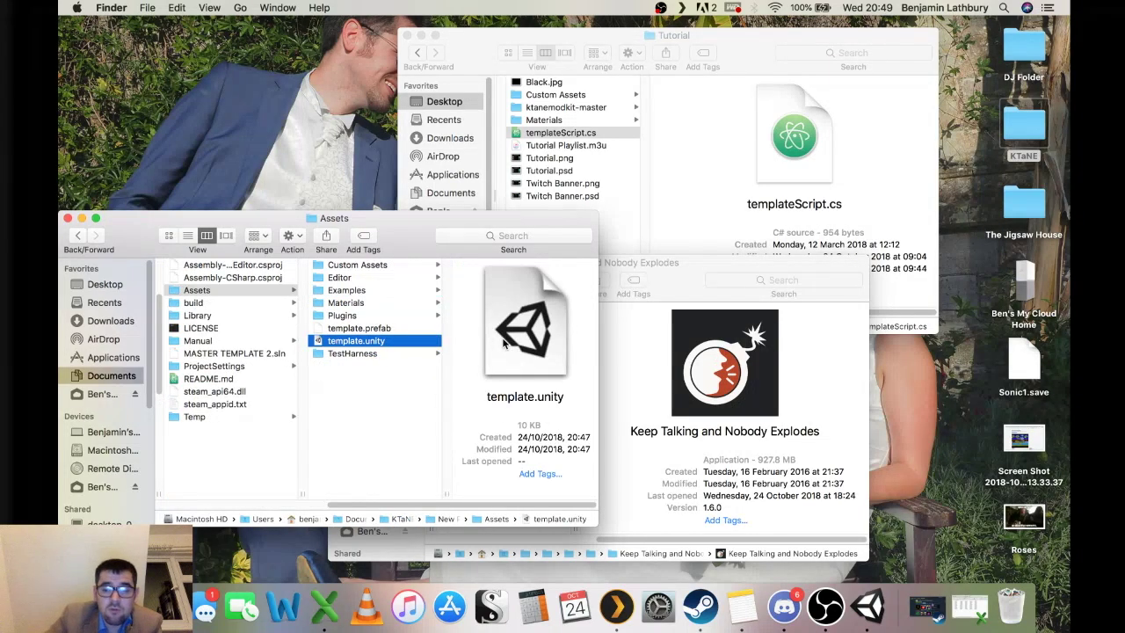
key("Return")
type("newP")
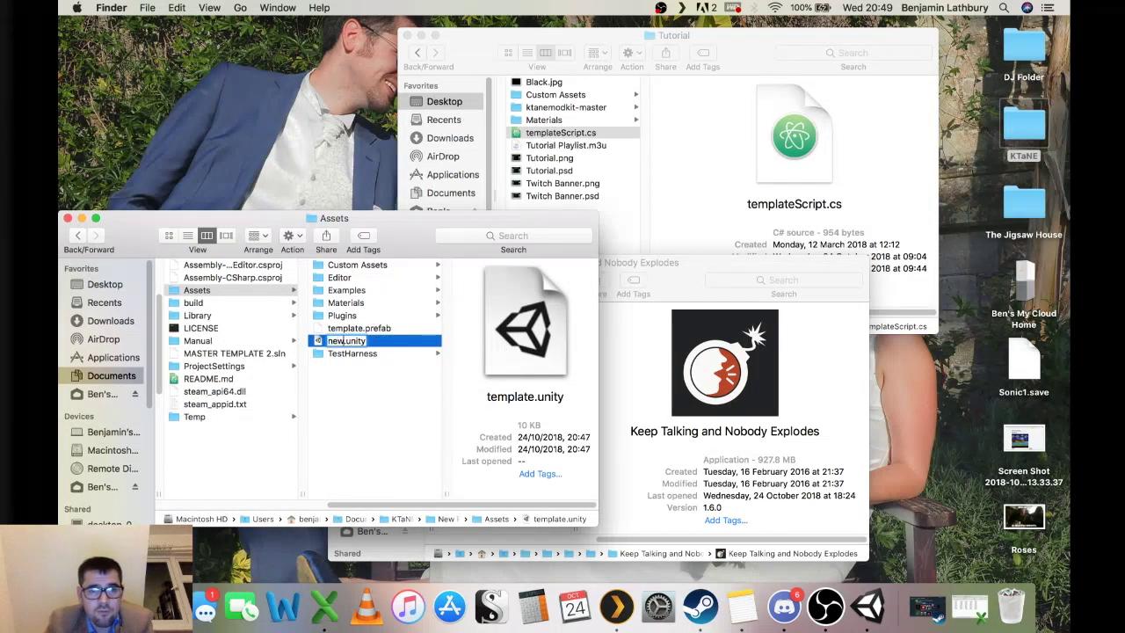
type("roject")
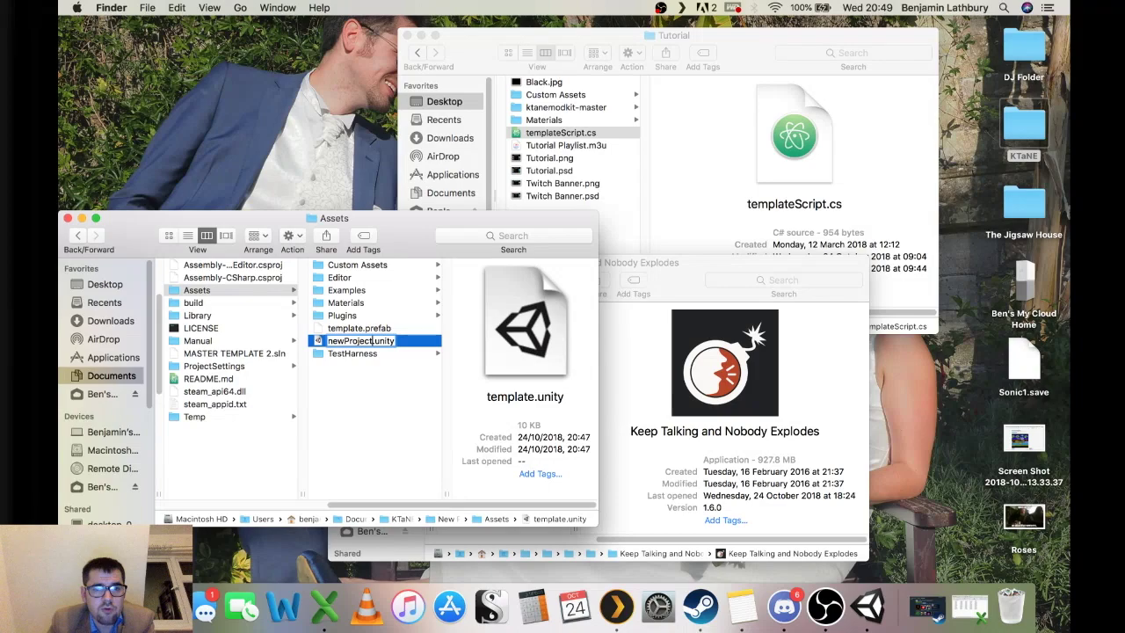
key("Return")
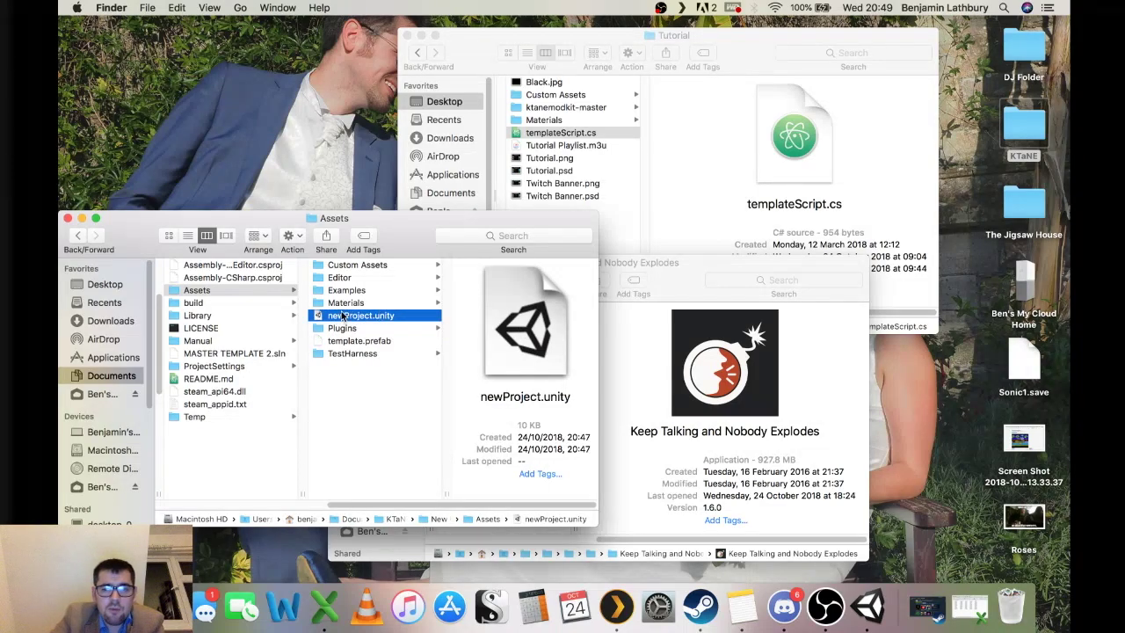
- Open newProject.unity in Unity from Finder
key("ctrl+Right")
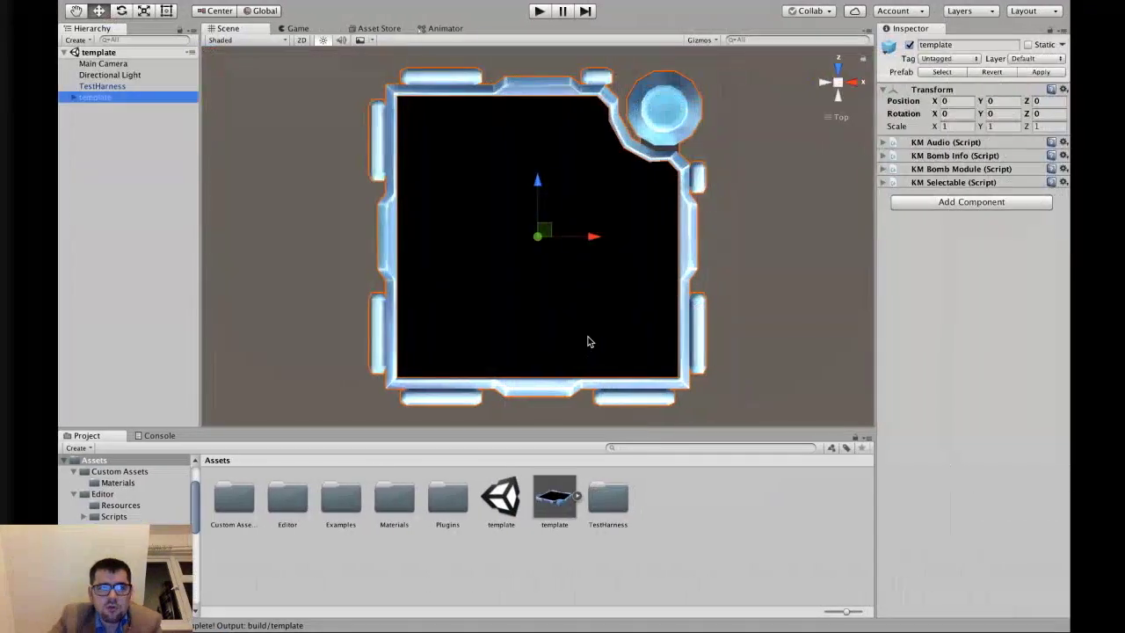
key("ctrl+Left")
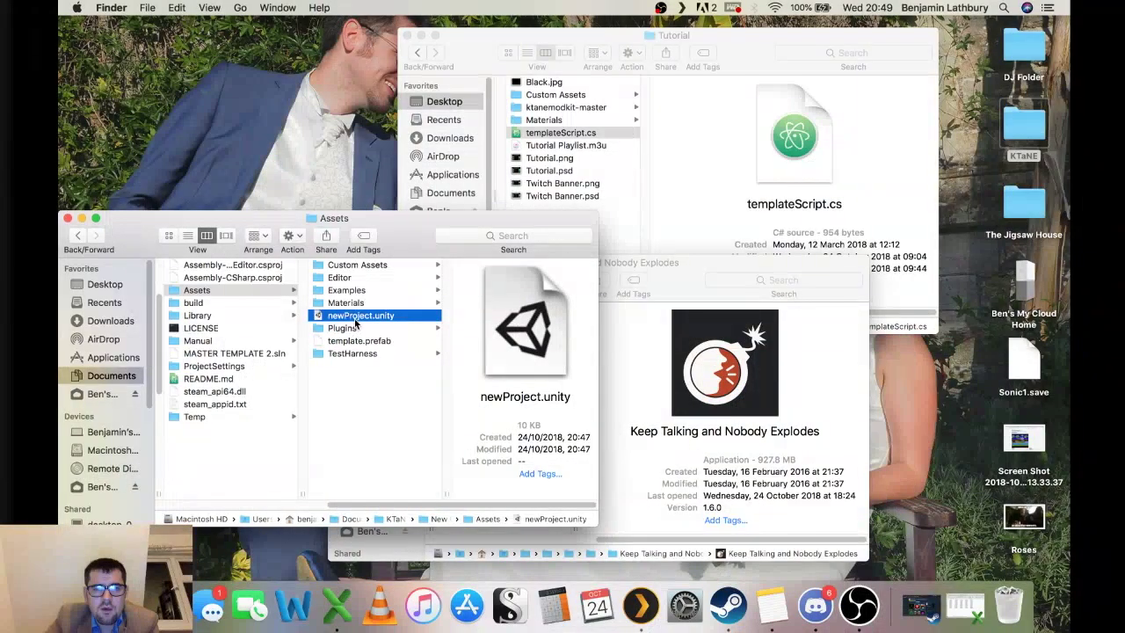
double_click(356, 316)
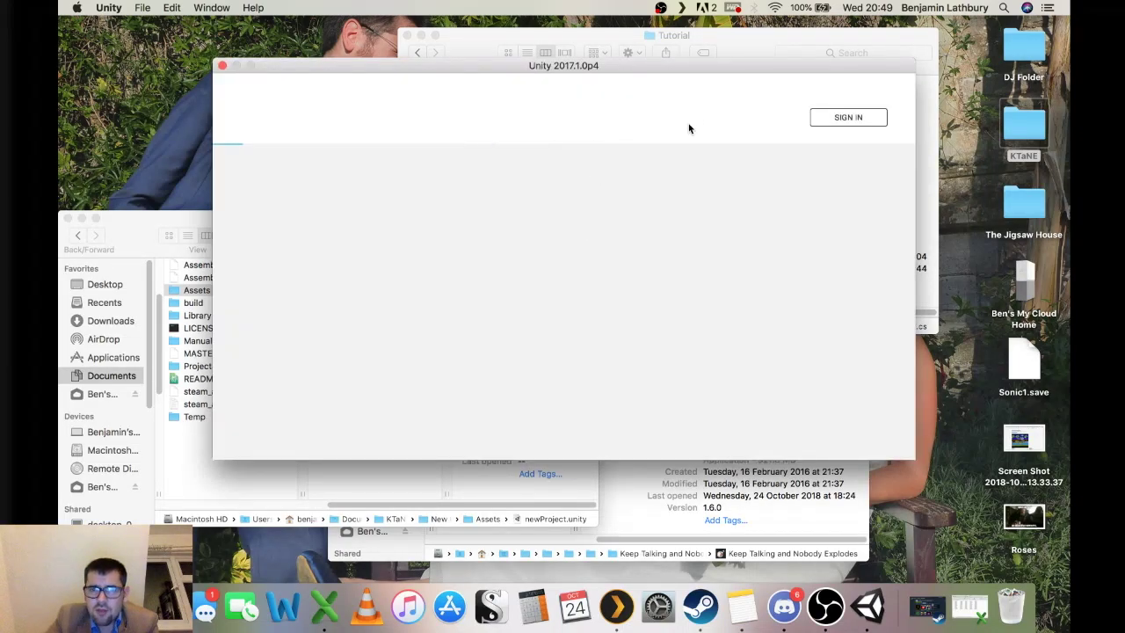
- Open the New Project project, maximize the editor, and browse to Custom Textures > Materials
left_click(446, 177)
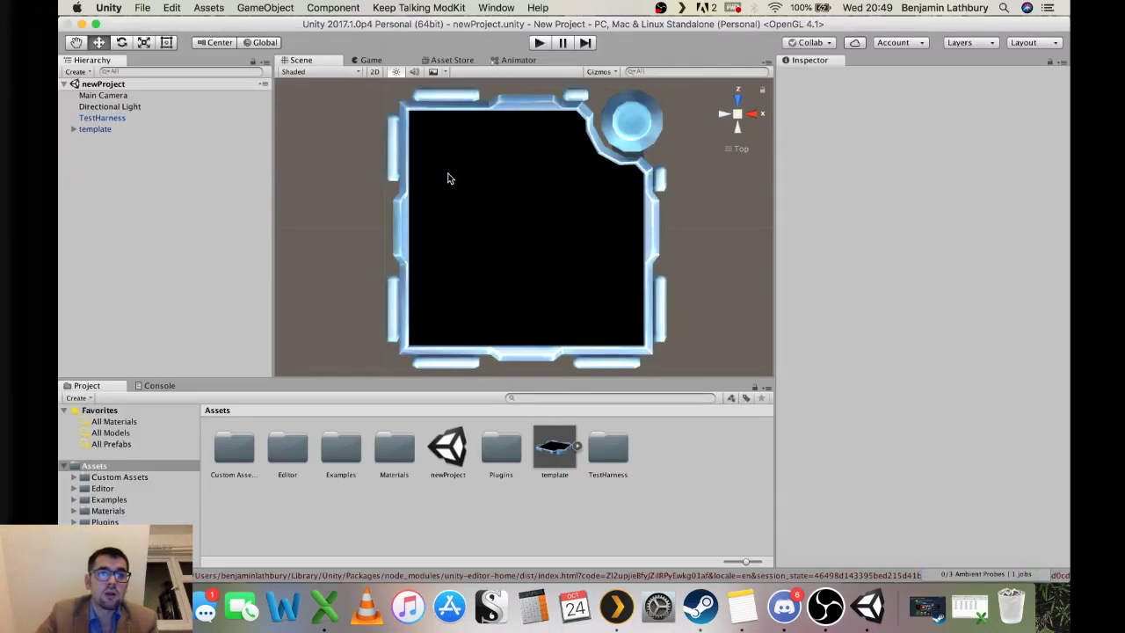
left_click(96, 24)
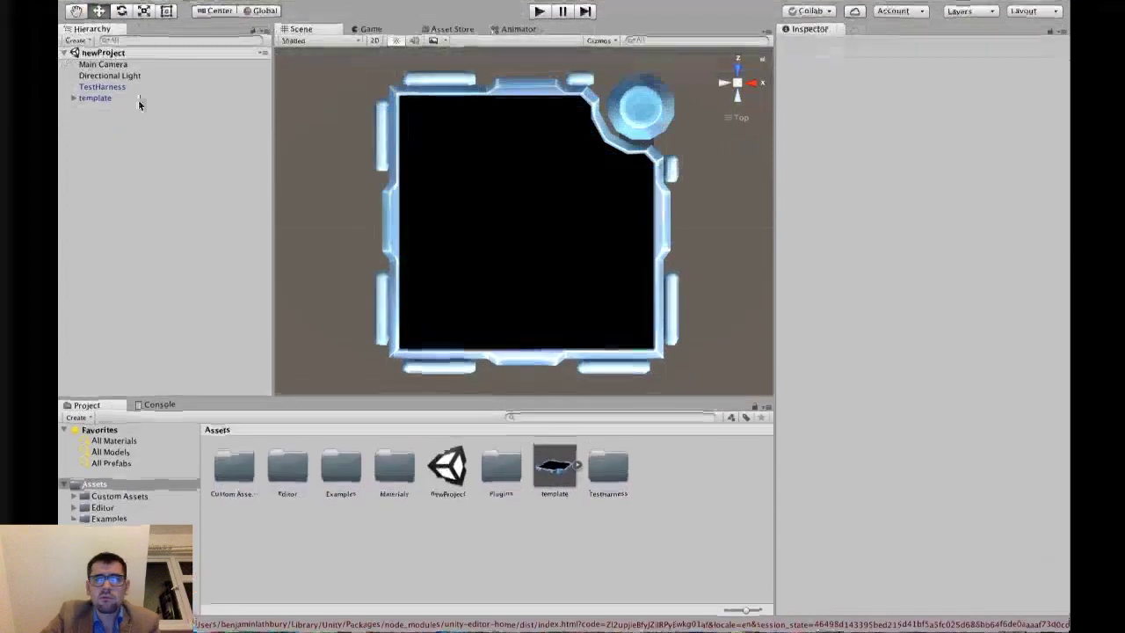
double_click(400, 464)
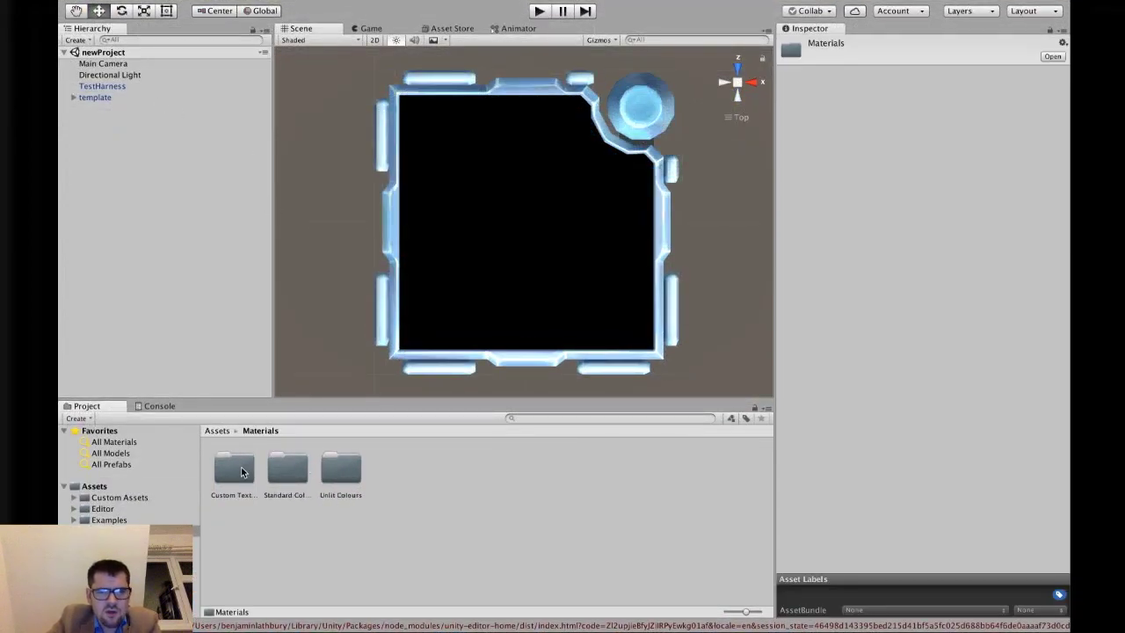
double_click(243, 472)
double_click(281, 467)
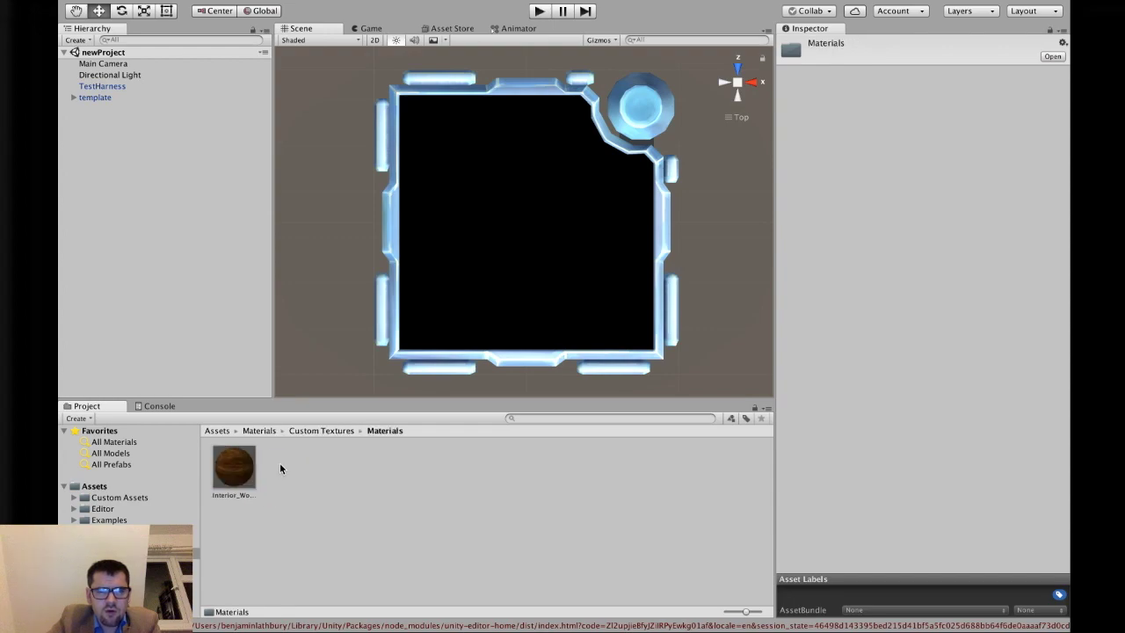
- Apply the Interior_Wood material to the black module face in the Scene view
left_click(241, 491)
left_click_drag(269, 466, 479, 266)
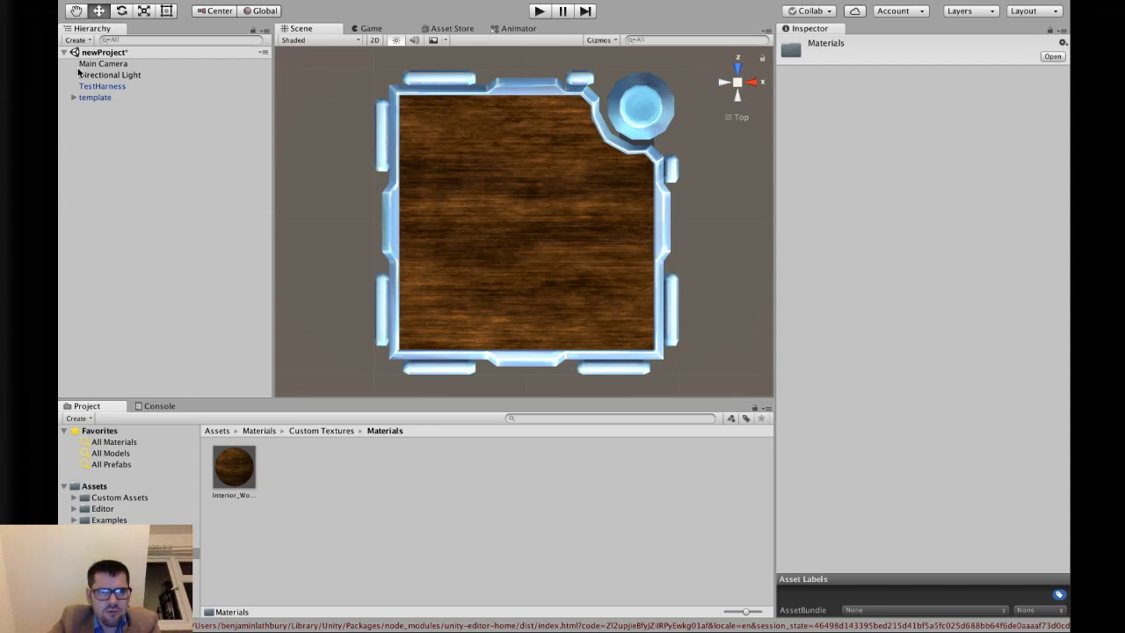
left_click(225, 431)
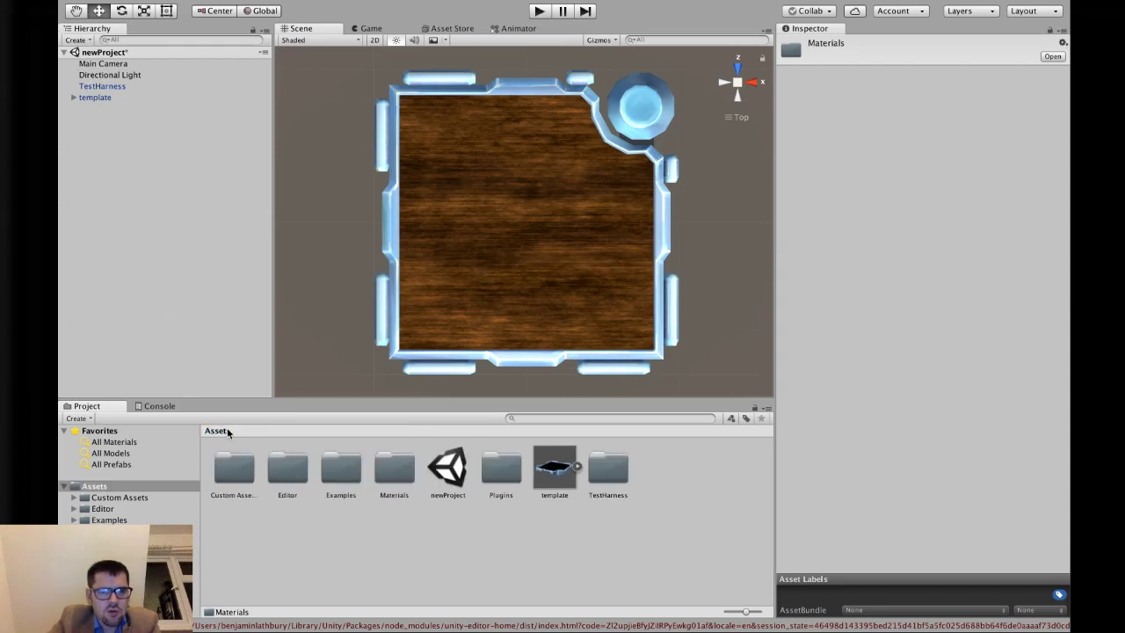
left_click(116, 98)
- Rename the template module object and its prefab asset to newProject
left_click(117, 99)
type("newProject")
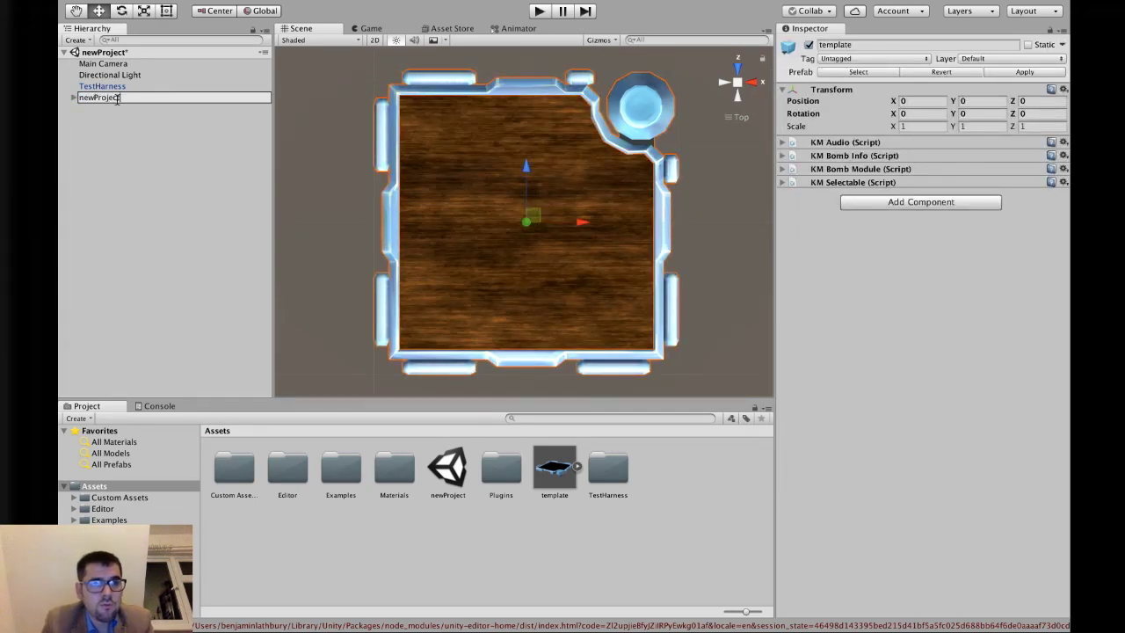
key("Return")
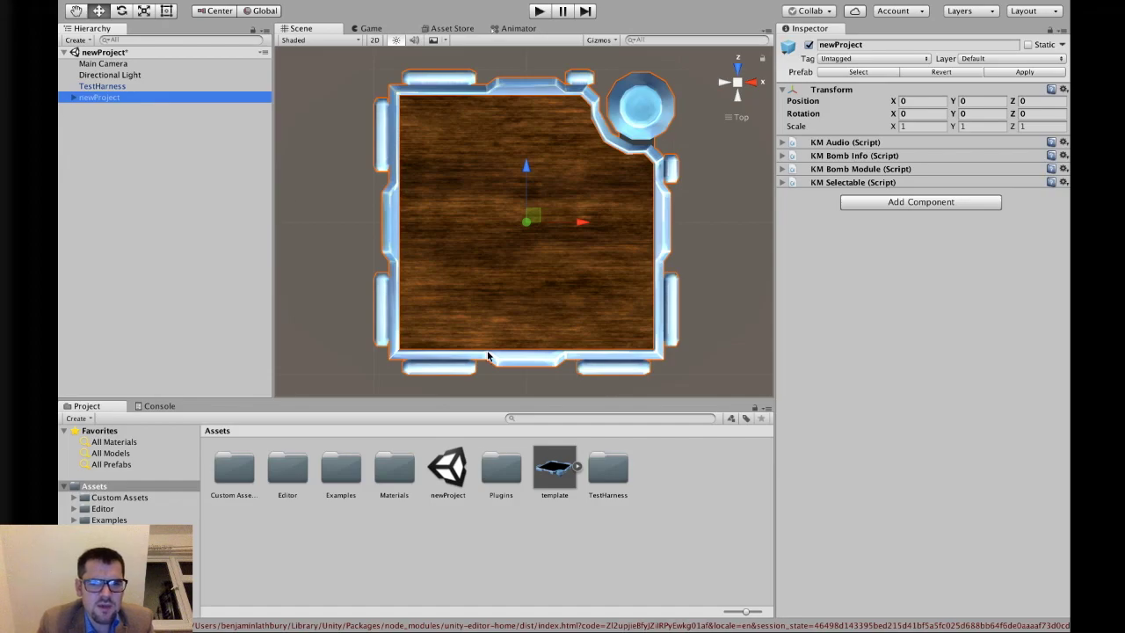
left_click(553, 492)
left_click(553, 494)
type("newProject")
key("Return")
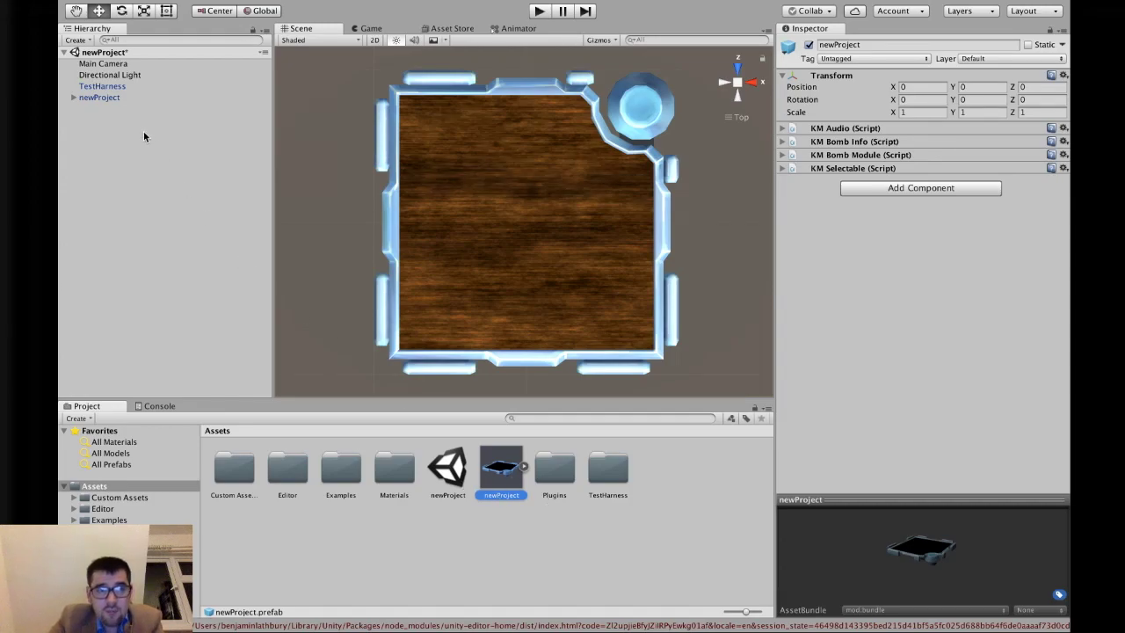
- Save the object into its prefab and set Module Type newProject, Display Name 'New Project'
left_click_drag(112, 98, 501, 467)
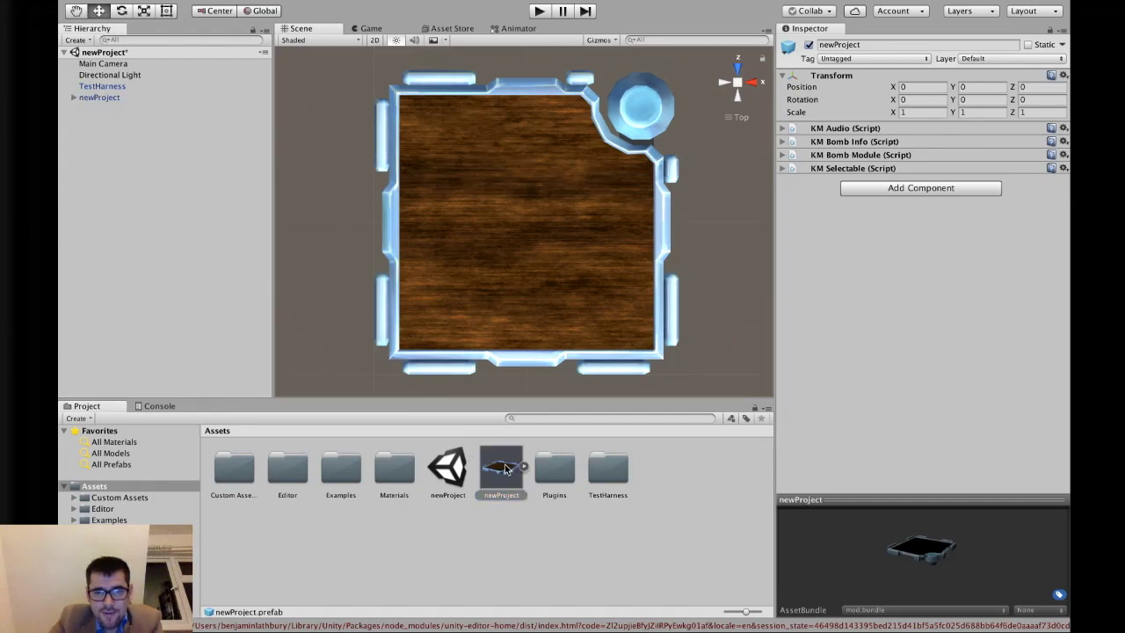
left_click(782, 155)
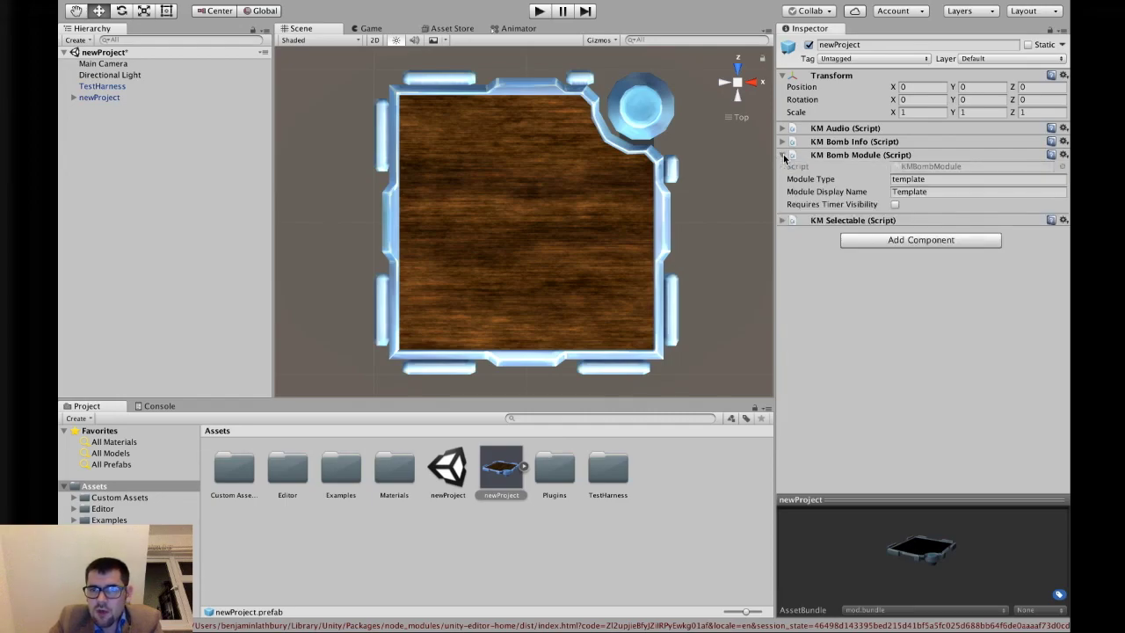
left_click(928, 179)
type("newProject")
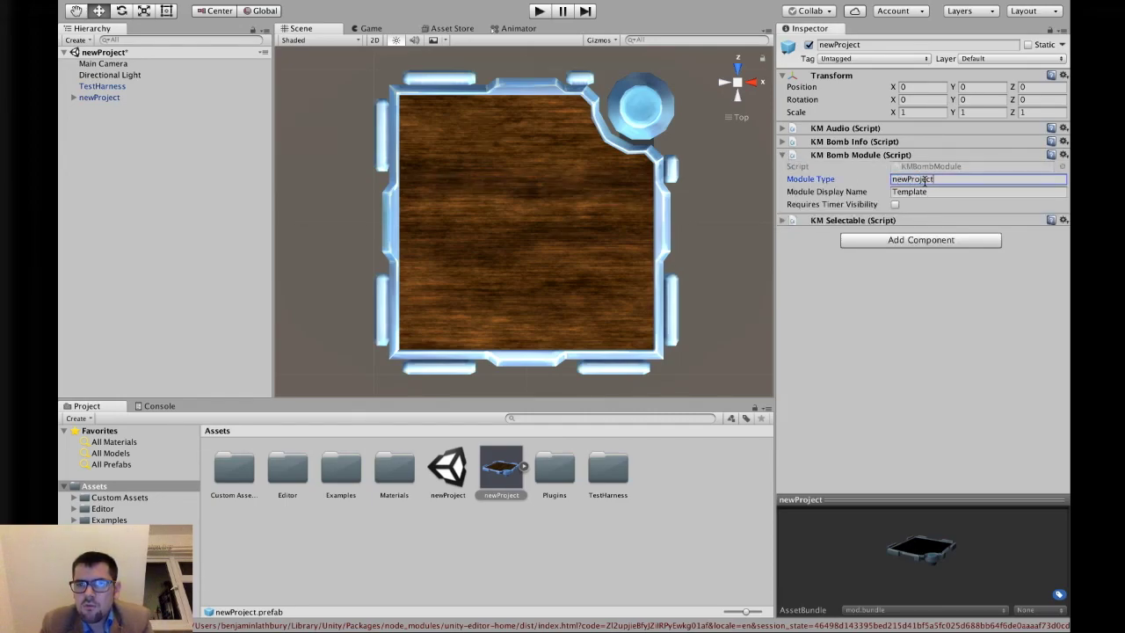
key("Tab")
type("New")
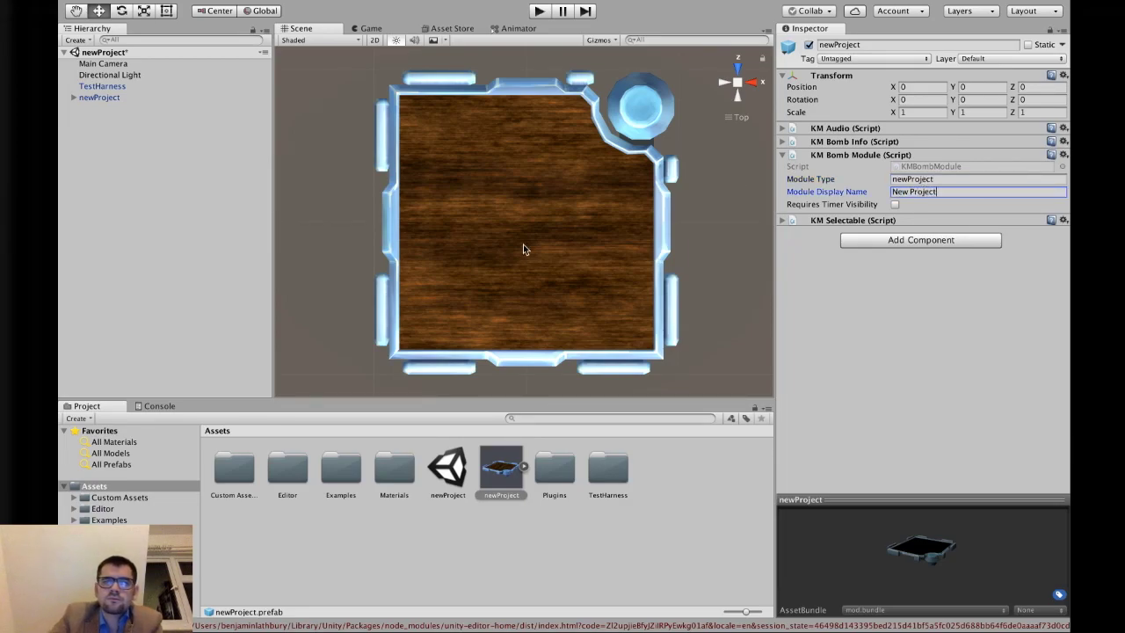
left_click(333, 133)
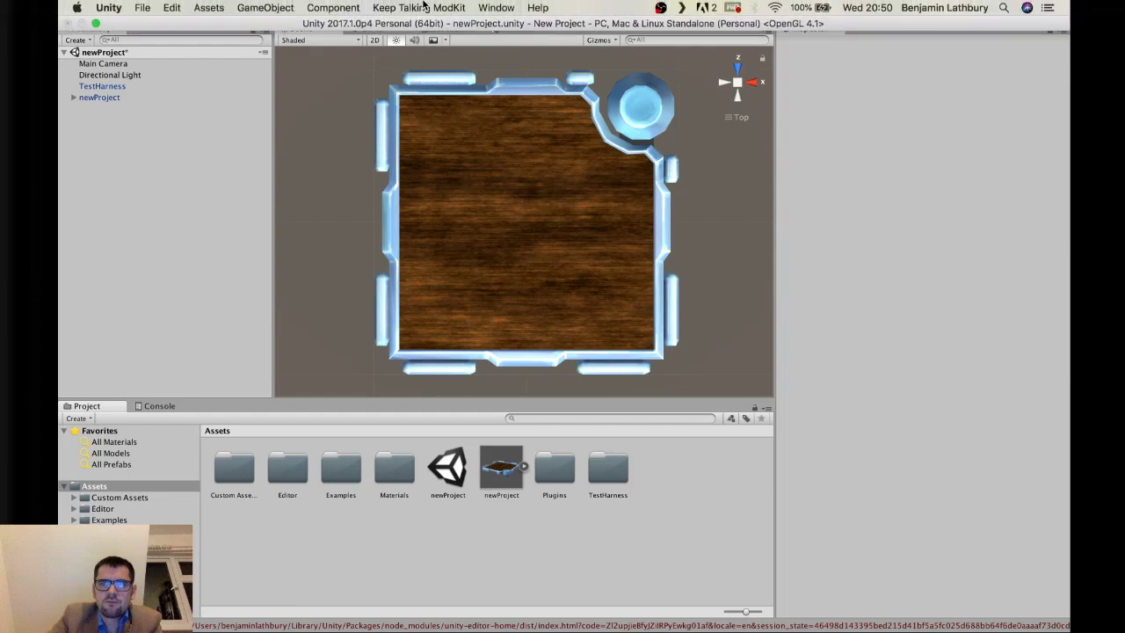
- Set the mod config Id to newProject and Title to 'New Project', then update the newProject prefab
left_click(419, 7)
left_click(437, 25)
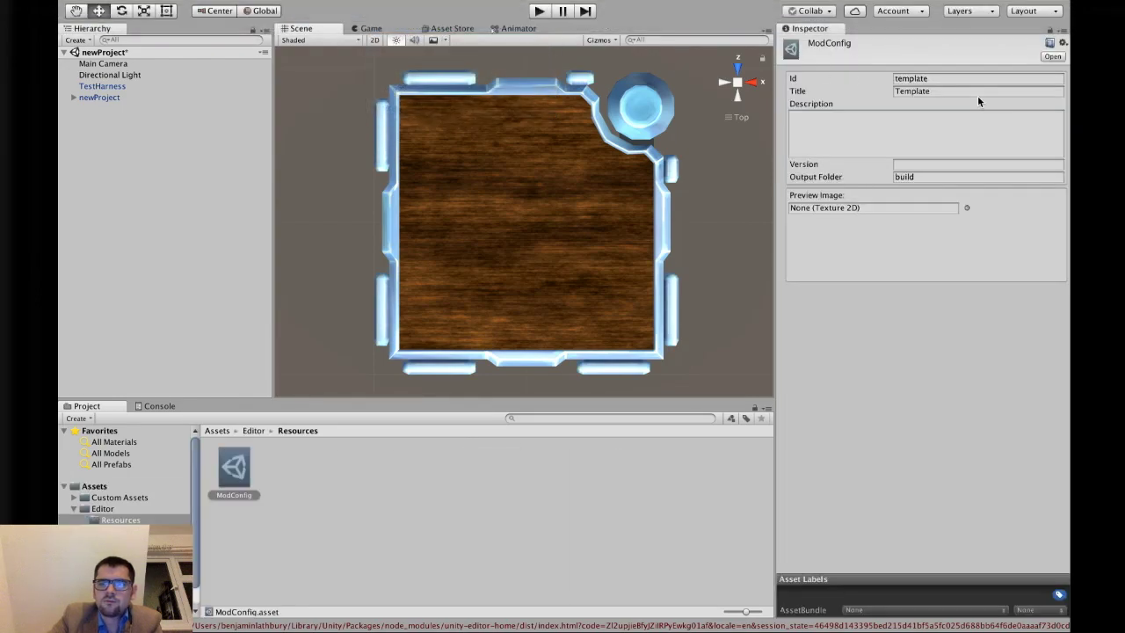
left_click(966, 80)
type("newProje")
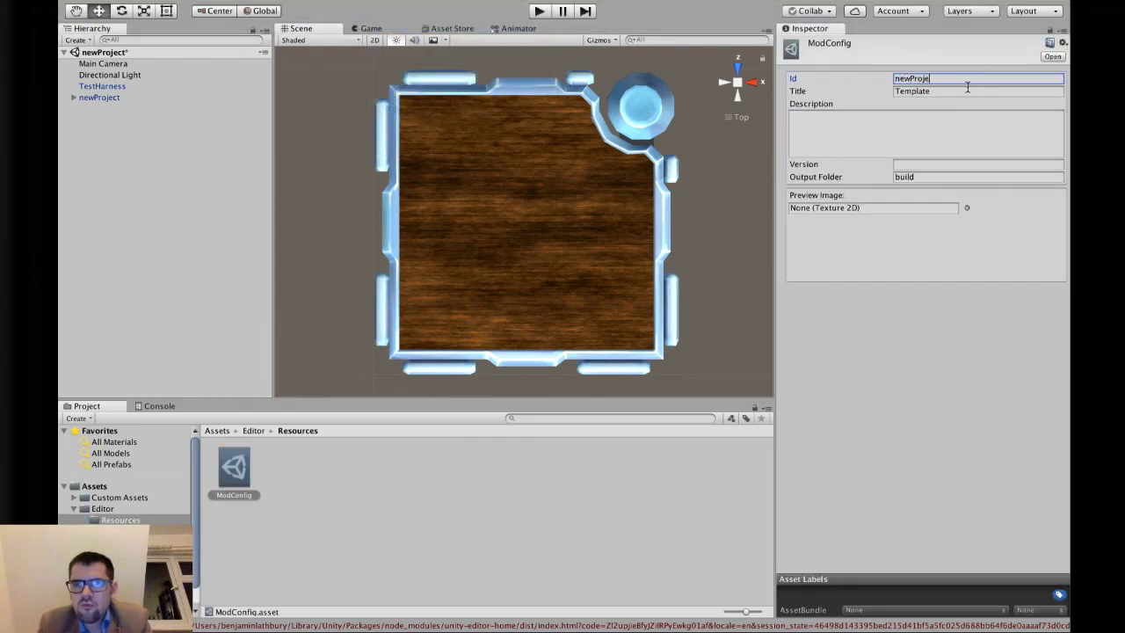
key("Tab")
type("New")
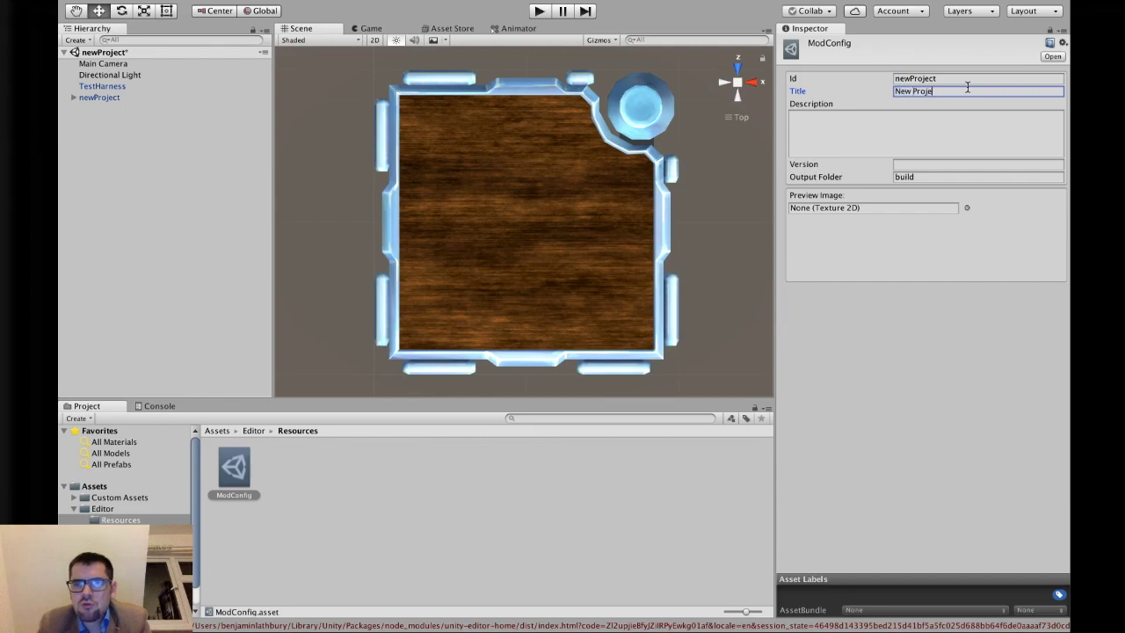
left_click(217, 430)
left_click_drag(95, 98, 495, 468)
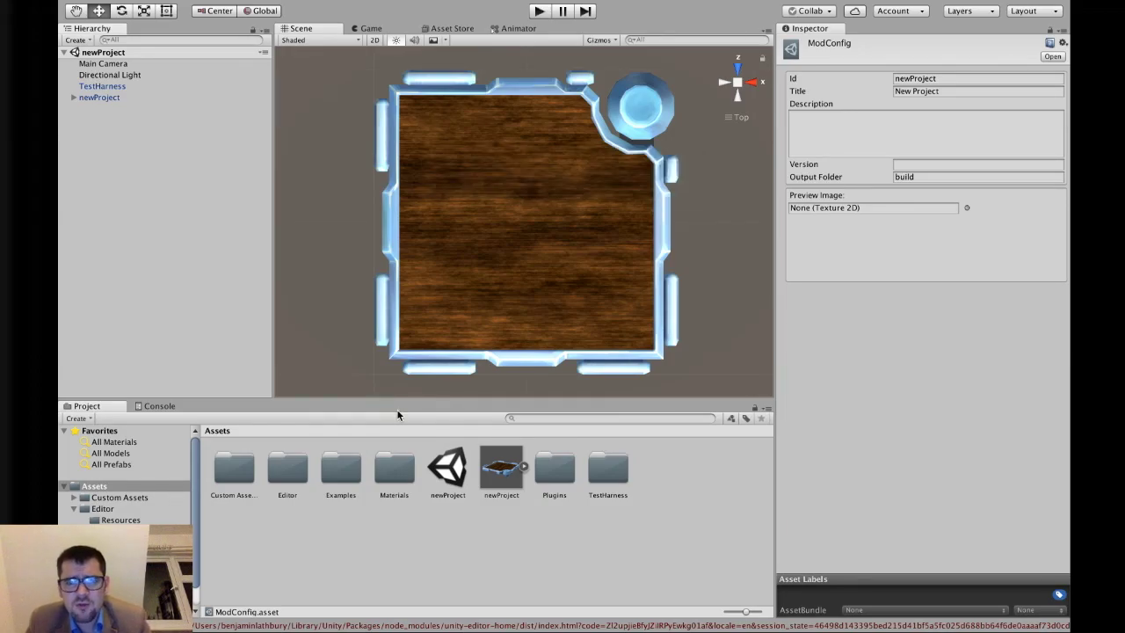
- Open the project's build/newProject mod folder in Finder
scroll(300, 344, "left", 5)
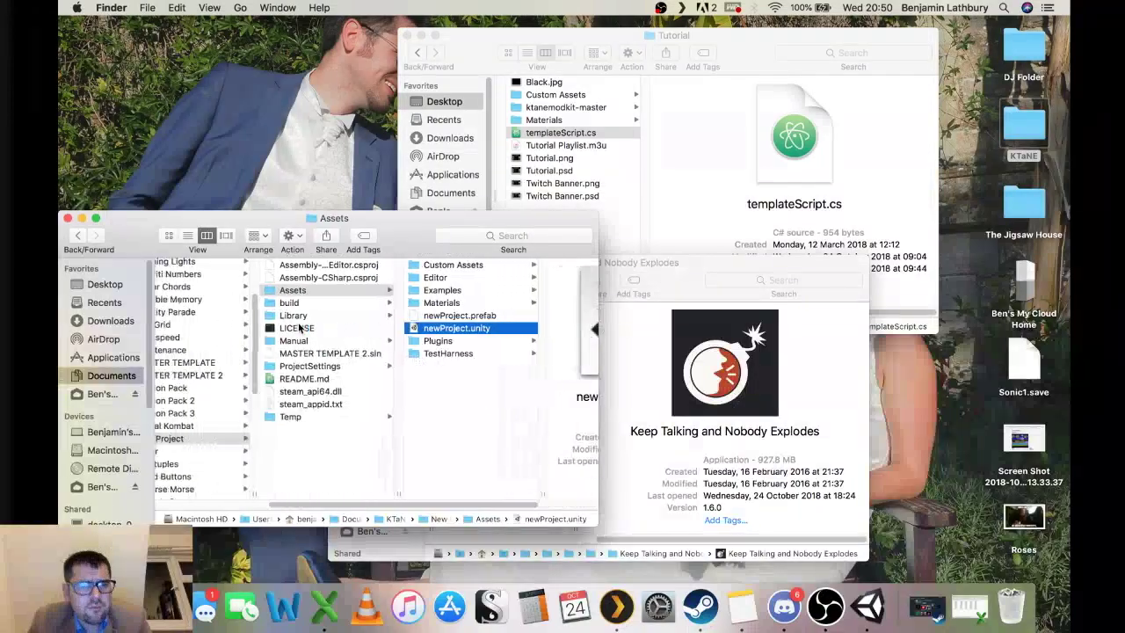
left_click(394, 302)
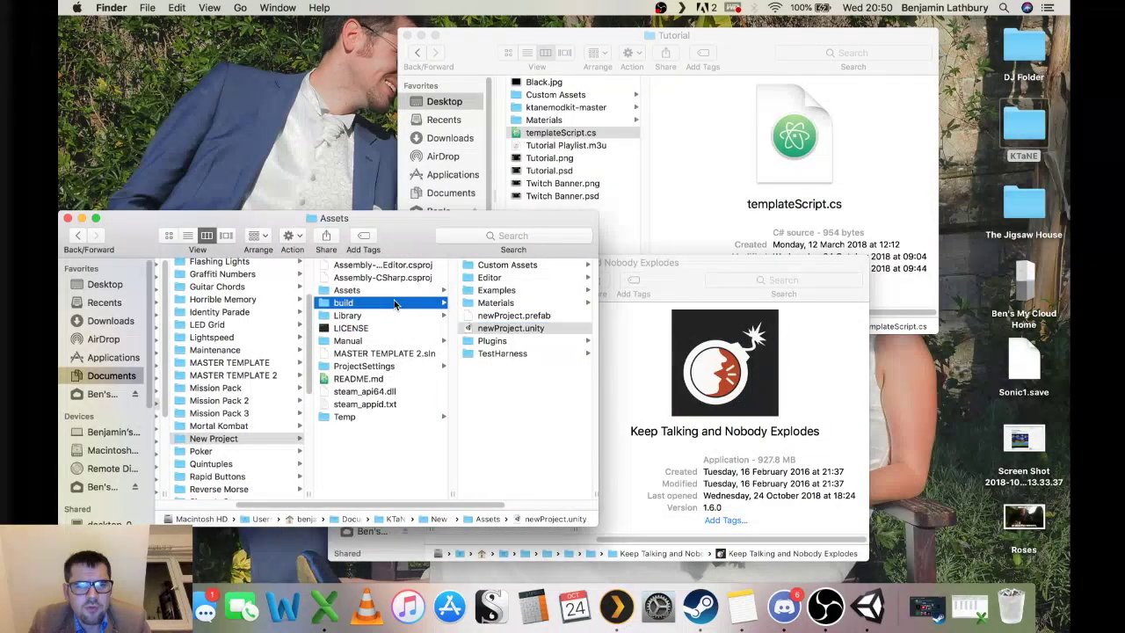
left_click(492, 264)
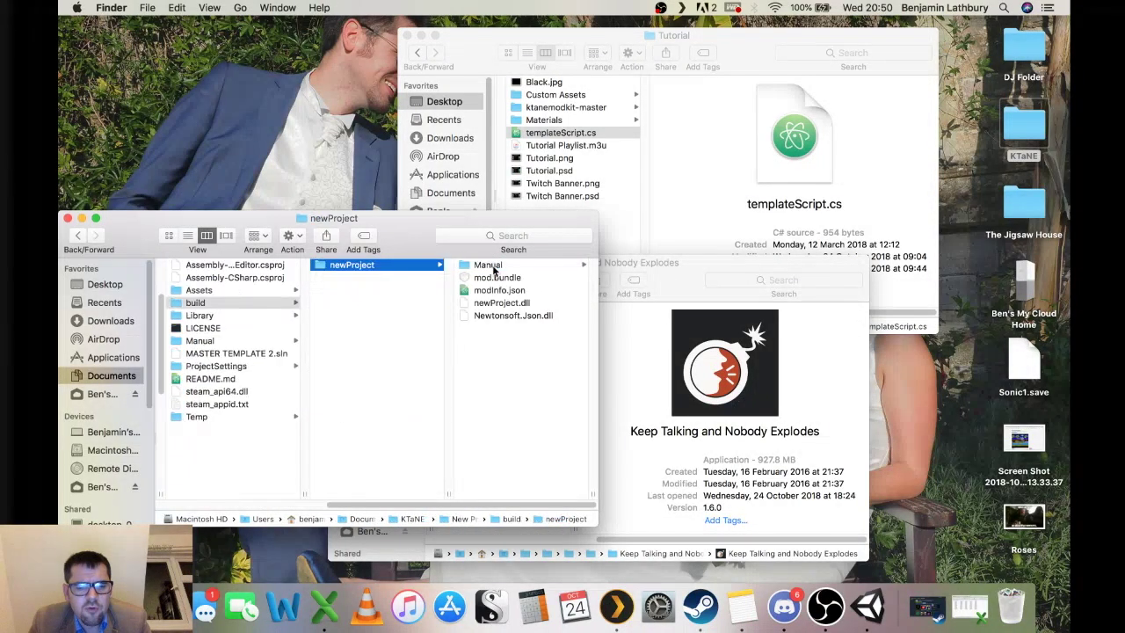
- In the game's mods folder, trash the old template mod and paste in newProject
left_click(603, 343)
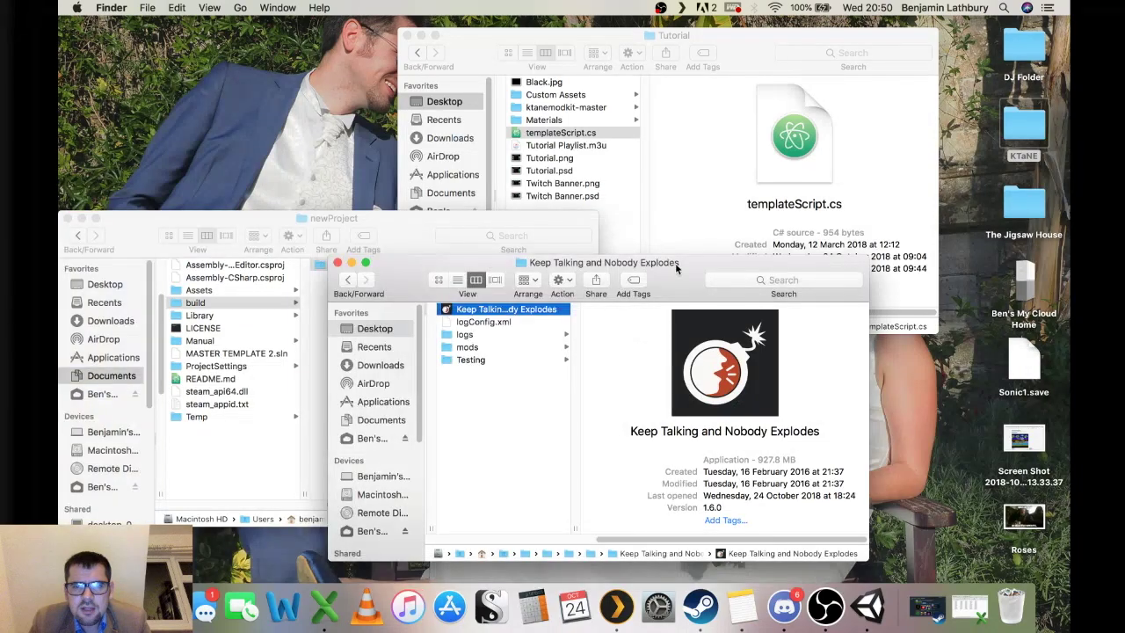
left_click(479, 349)
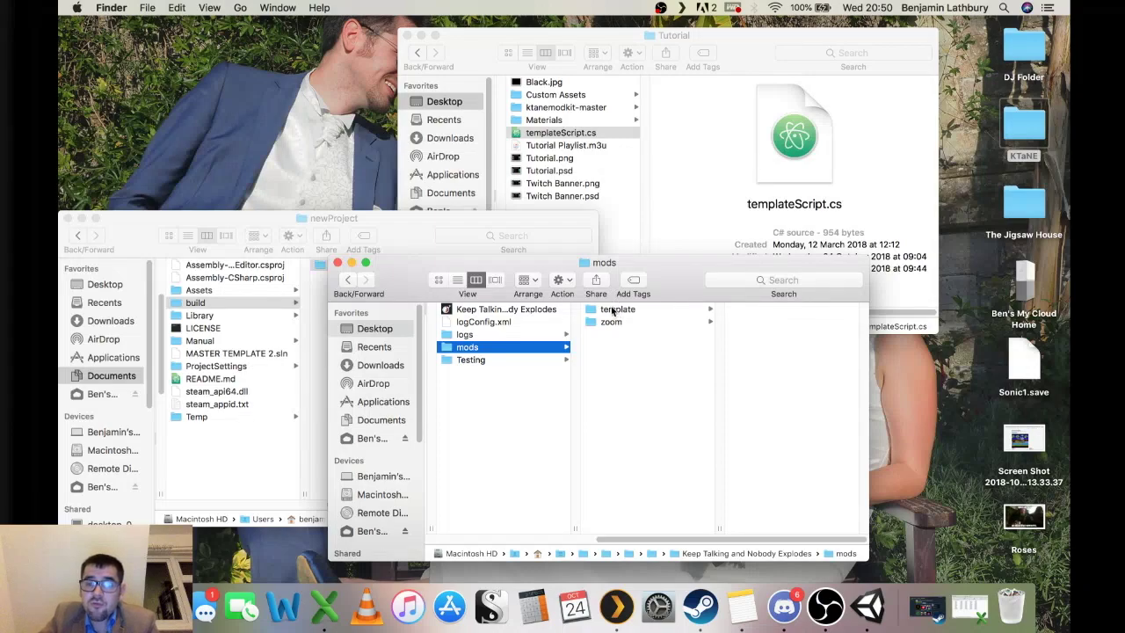
left_click_drag(613, 311, 1022, 608)
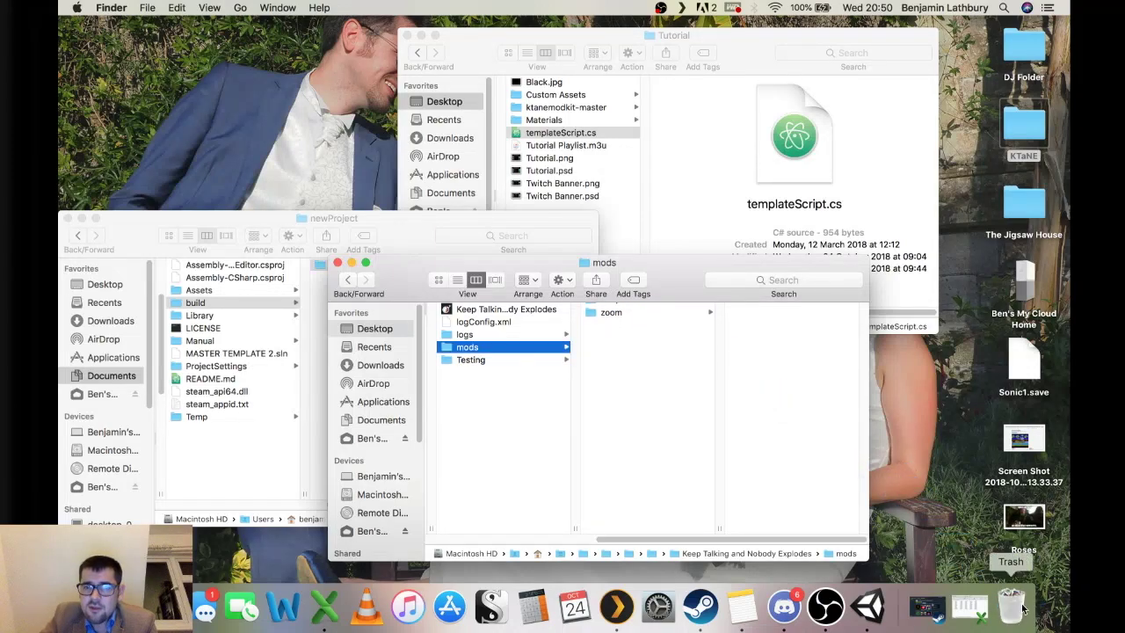
scroll(657, 313, "right", 2)
scroll(604, 321, "right", 2)
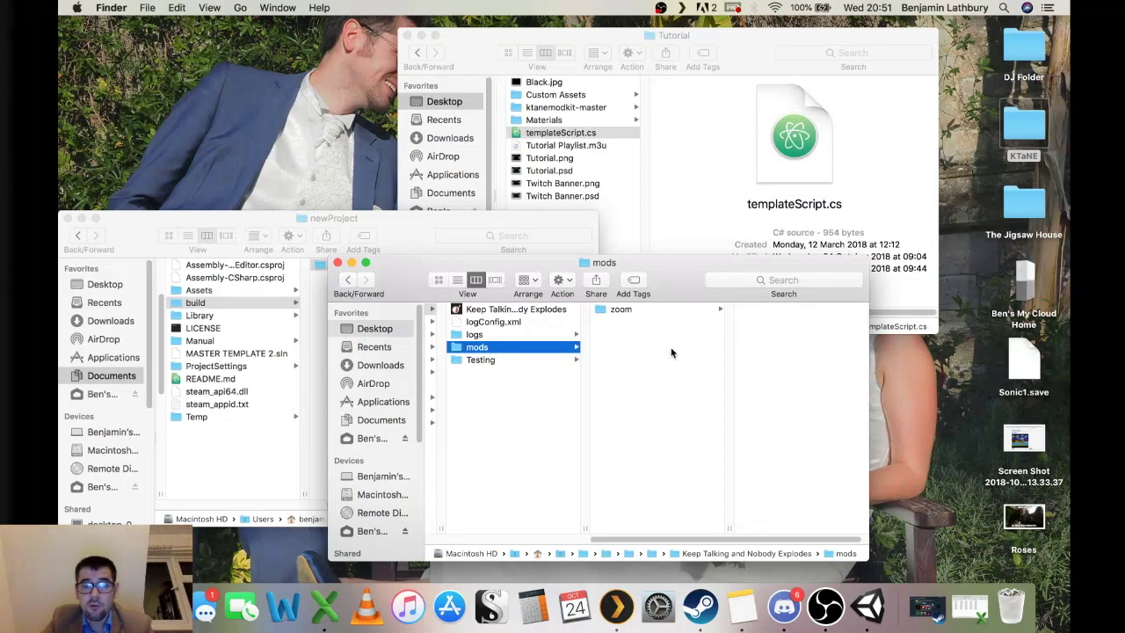
key("super+v")
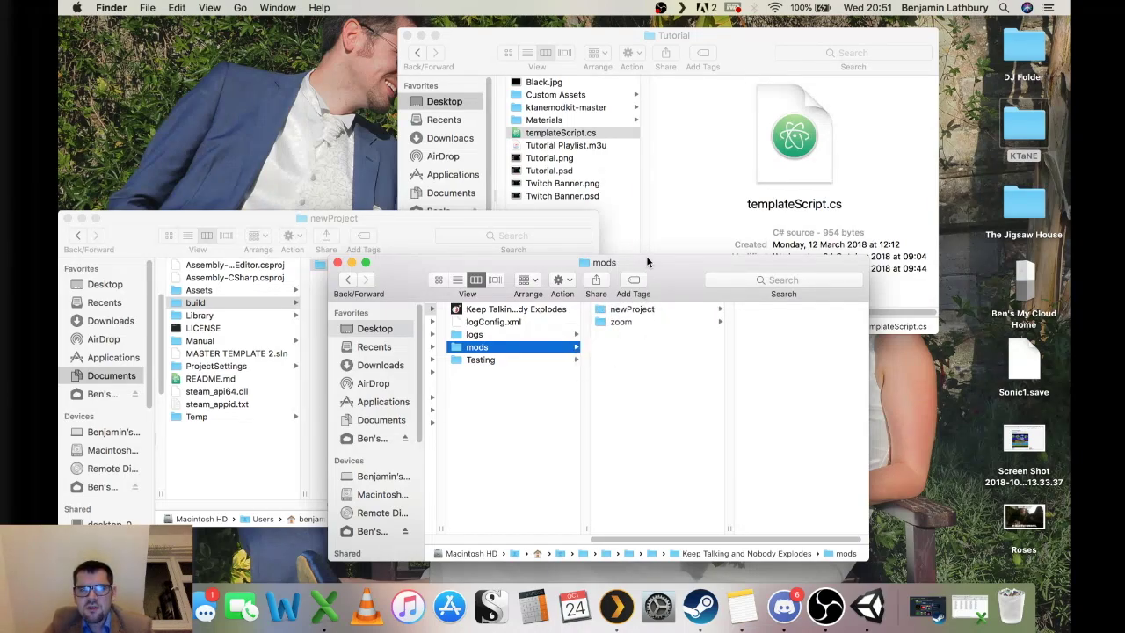
- Paste the built template mod from MASTER TEMPLATE 2/build into the mods folder
left_click_drag(647, 262, 762, 263)
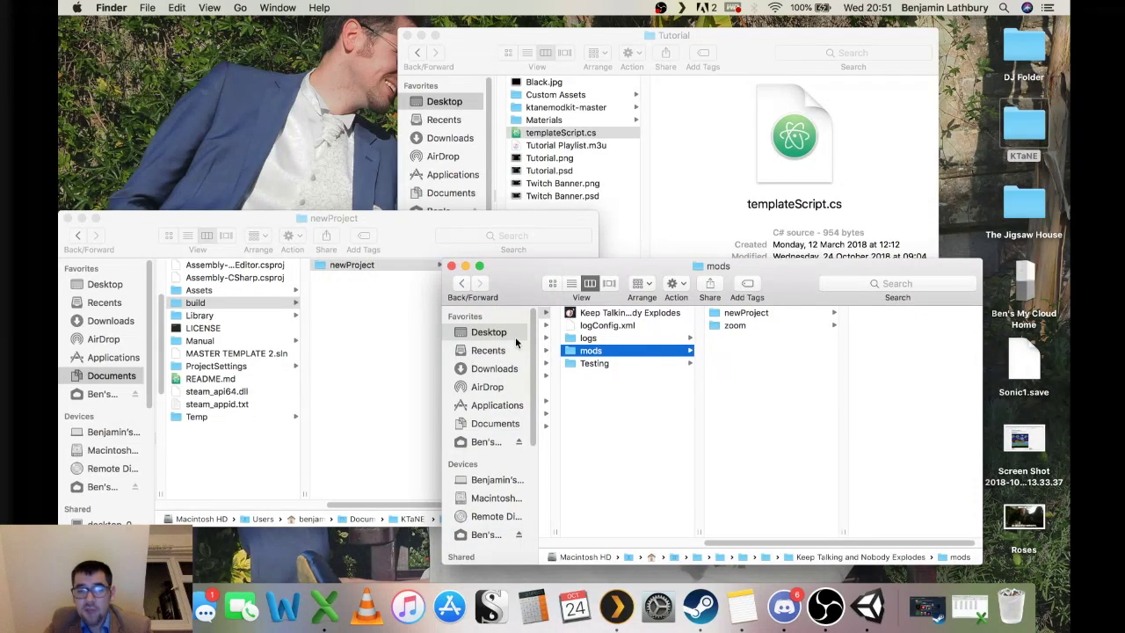
left_click(346, 348)
left_click(287, 375)
left_click(381, 304)
left_click(481, 266)
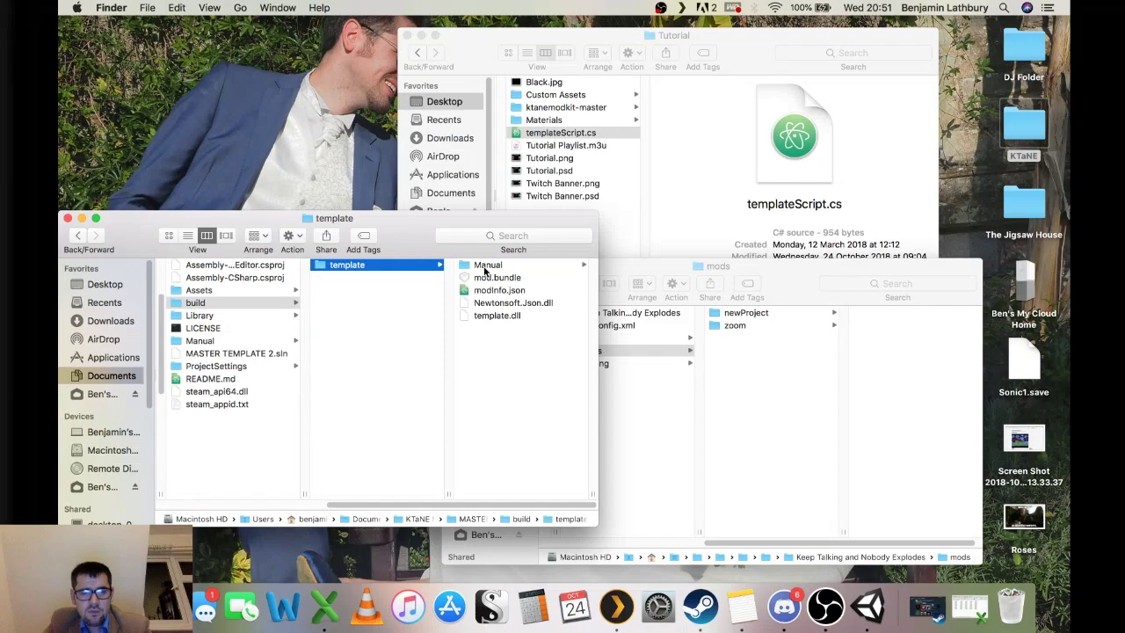
left_click(729, 379)
key("super+v")
- Check the newProject and template mods, then launch Keep Talking and Nobody Explodes
left_click(747, 313)
left_click(728, 326)
key("Down")
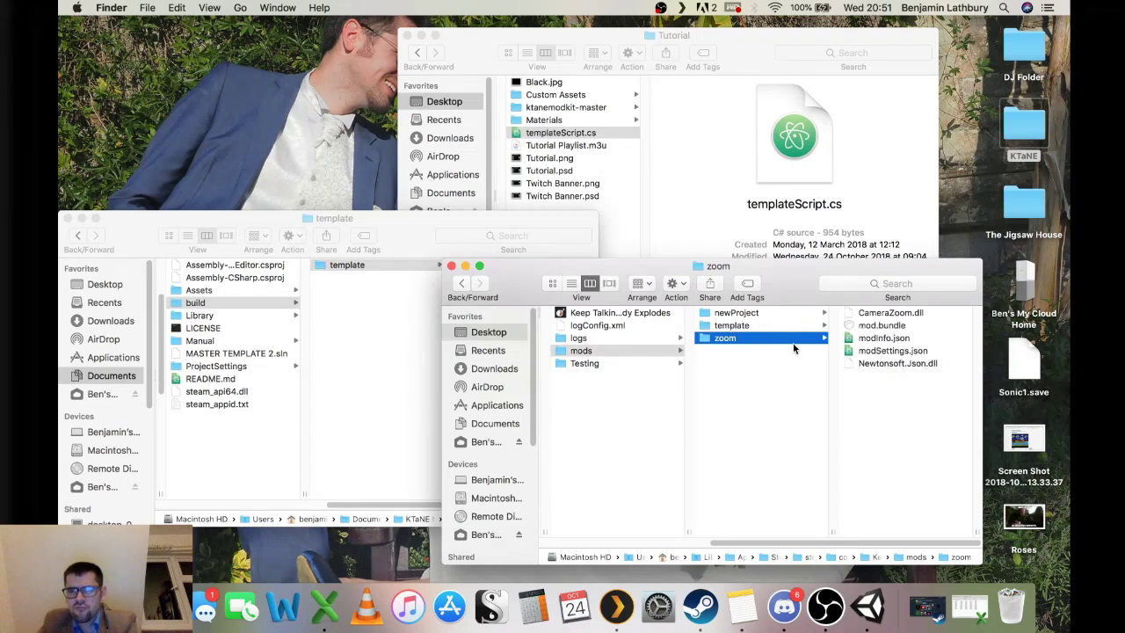
key("Up")
key("Up")
double_click(594, 312)
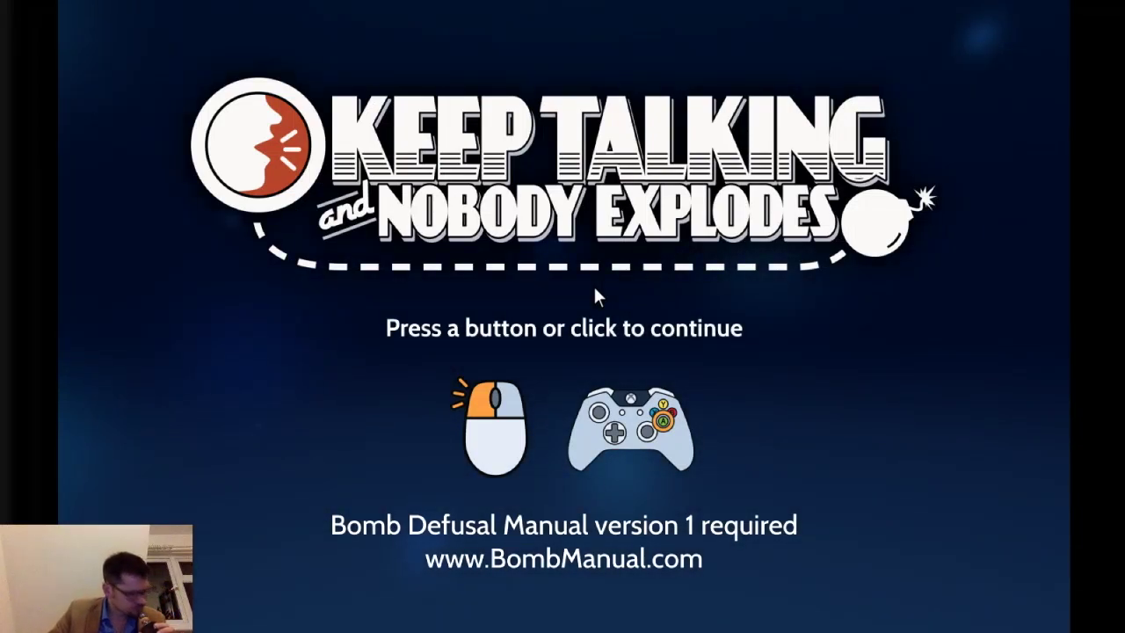
- Enable mods in the Mod Manager and load the local mods
left_click(594, 290)
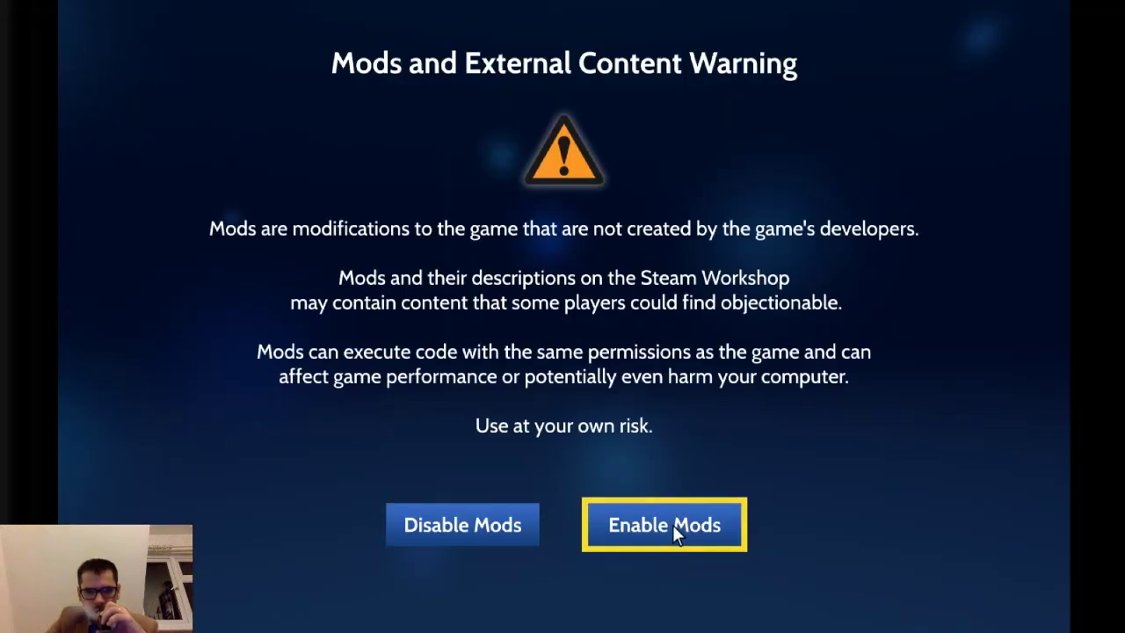
left_click(673, 524)
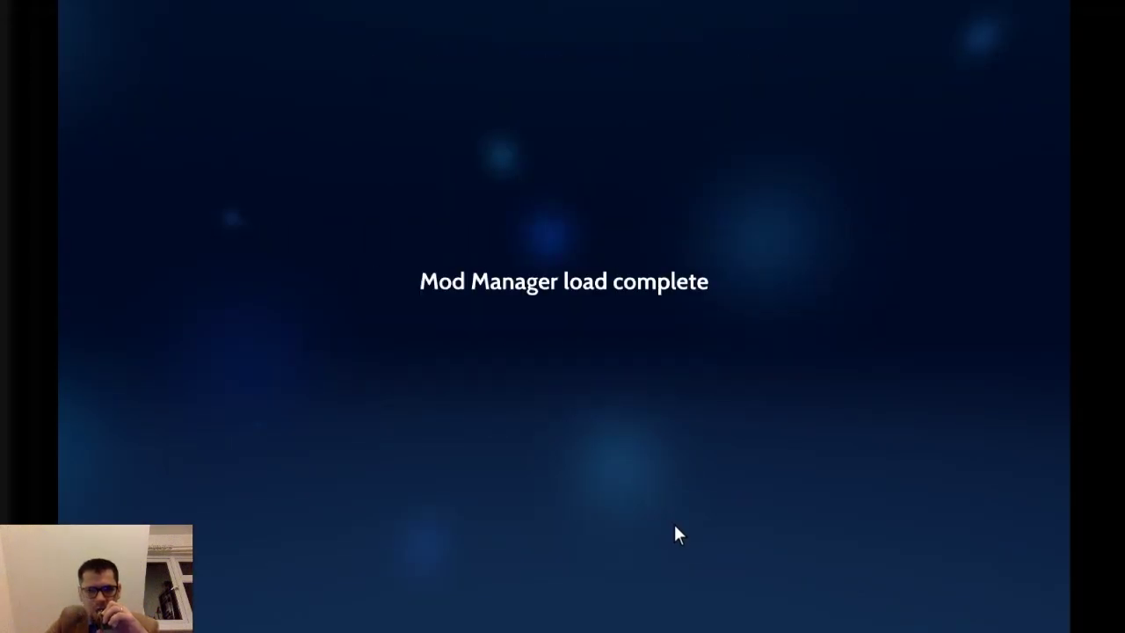
left_click(639, 543)
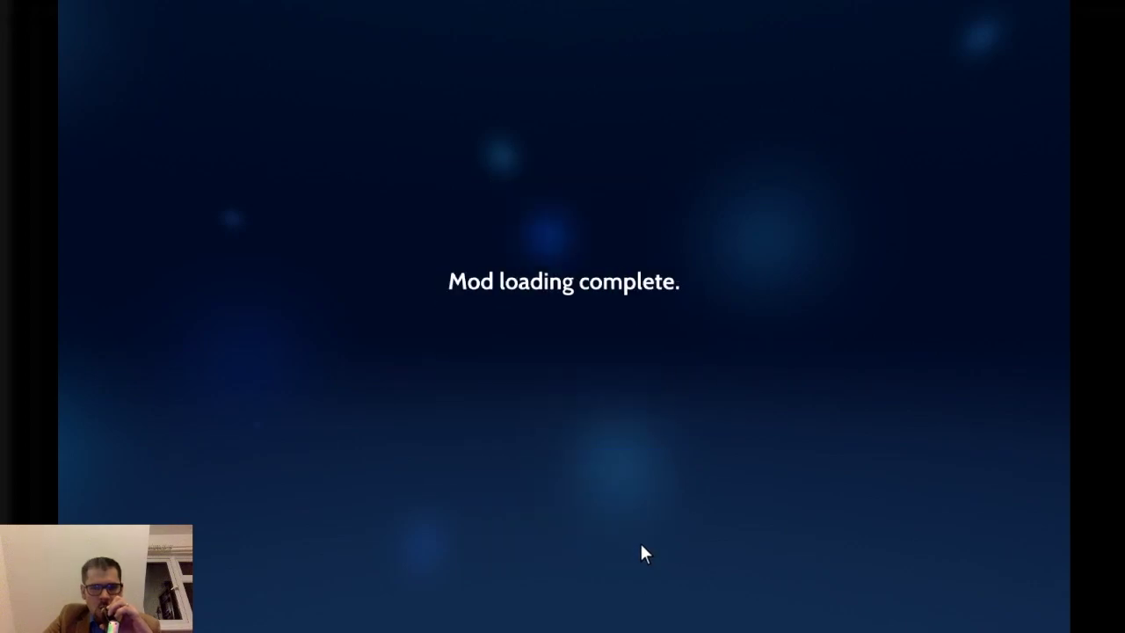
left_click(644, 539)
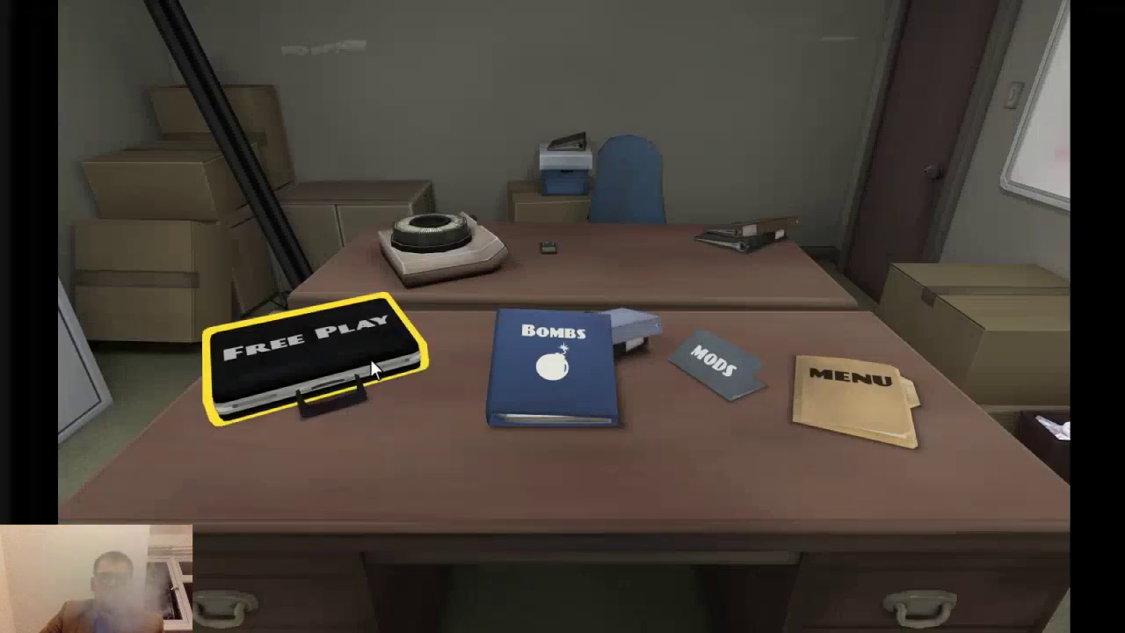
- Start a Free Play bomb with the module count raised three times
left_click(369, 359)
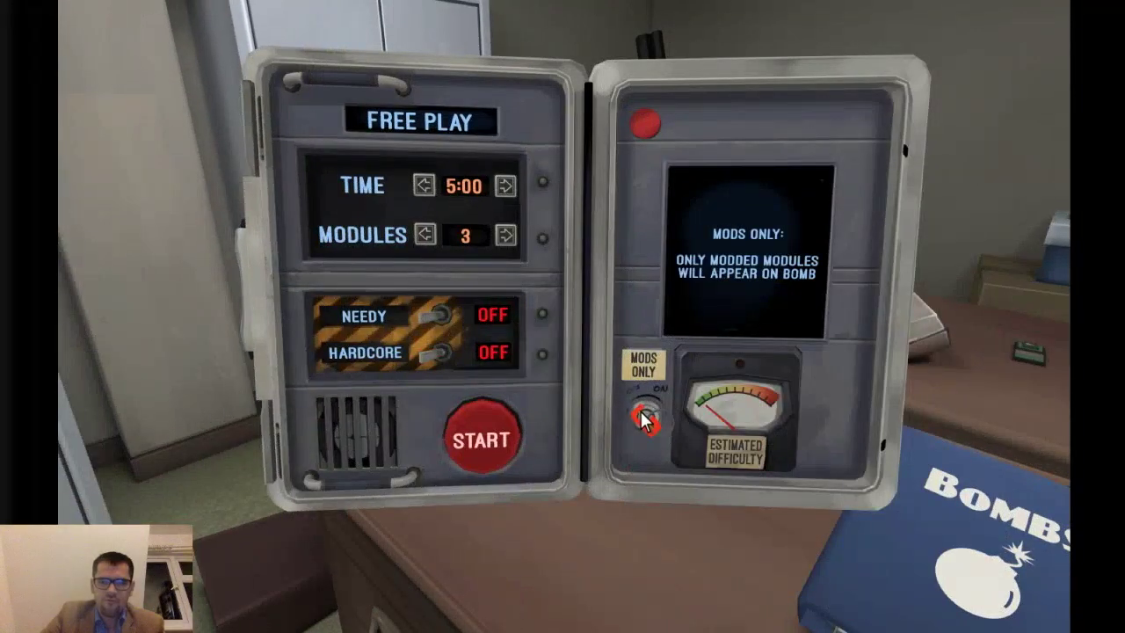
left_click(504, 235)
left_click(504, 234)
left_click(505, 234)
left_click(504, 235)
left_click(504, 235)
left_click(504, 235)
left_click(504, 235)
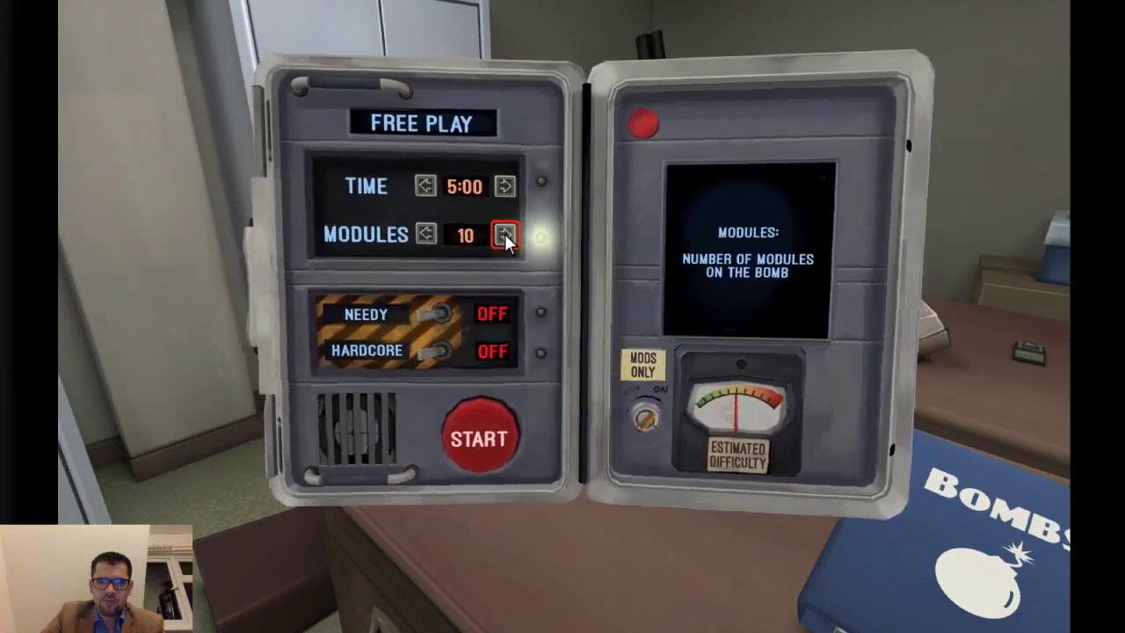
left_click(505, 234)
left_click(475, 420)
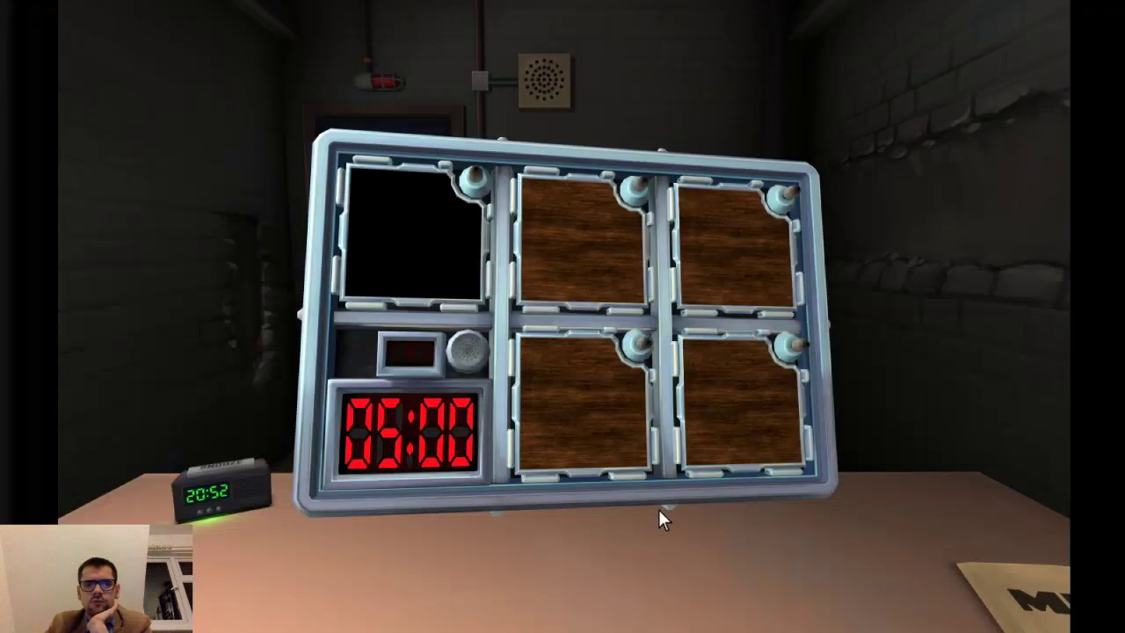
- Inspect the wood-faced modules on the bomb, then leave the game and select the mod folders
left_click(446, 262)
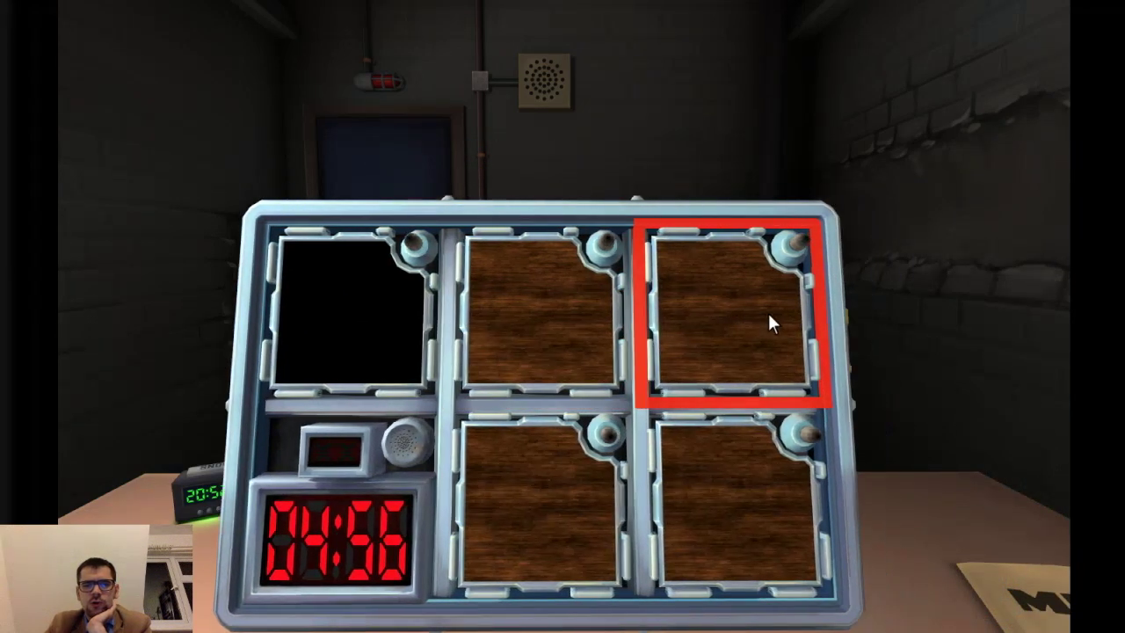
right_click_drag(767, 311, 585, 327)
right_click(749, 335)
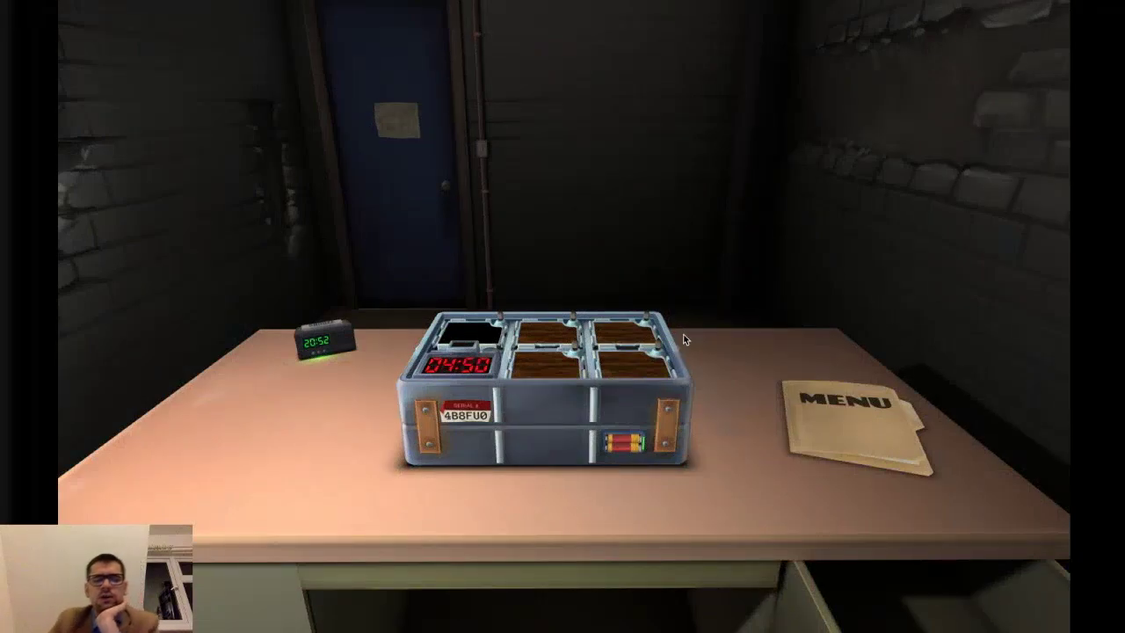
key("super+Tab")
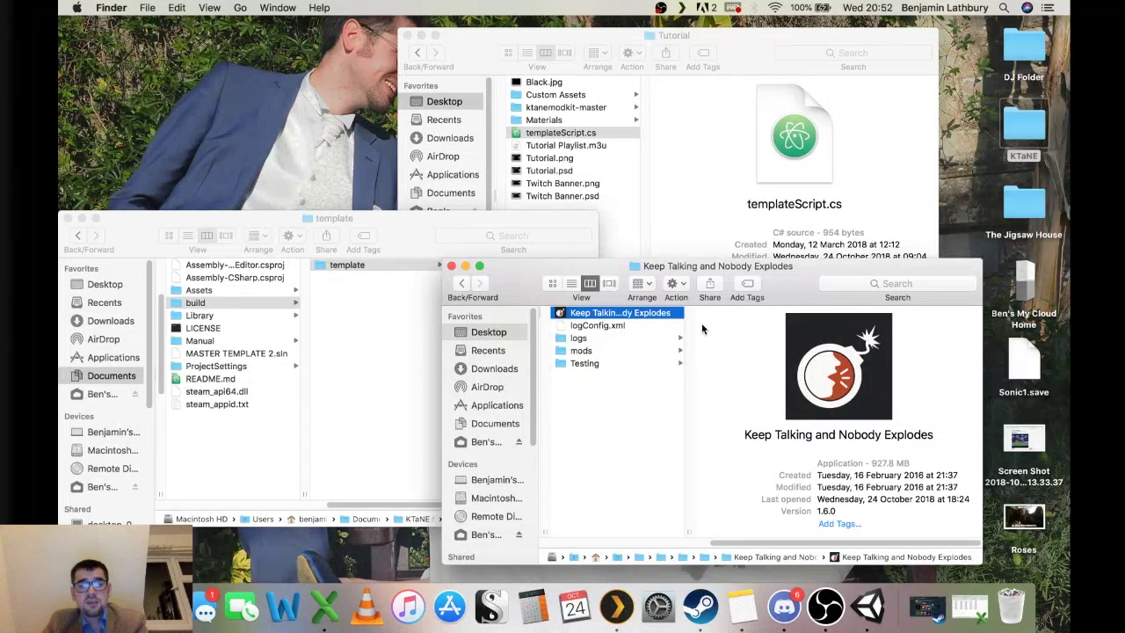
key("m")
left_click_drag(735, 363, 1015, 616)
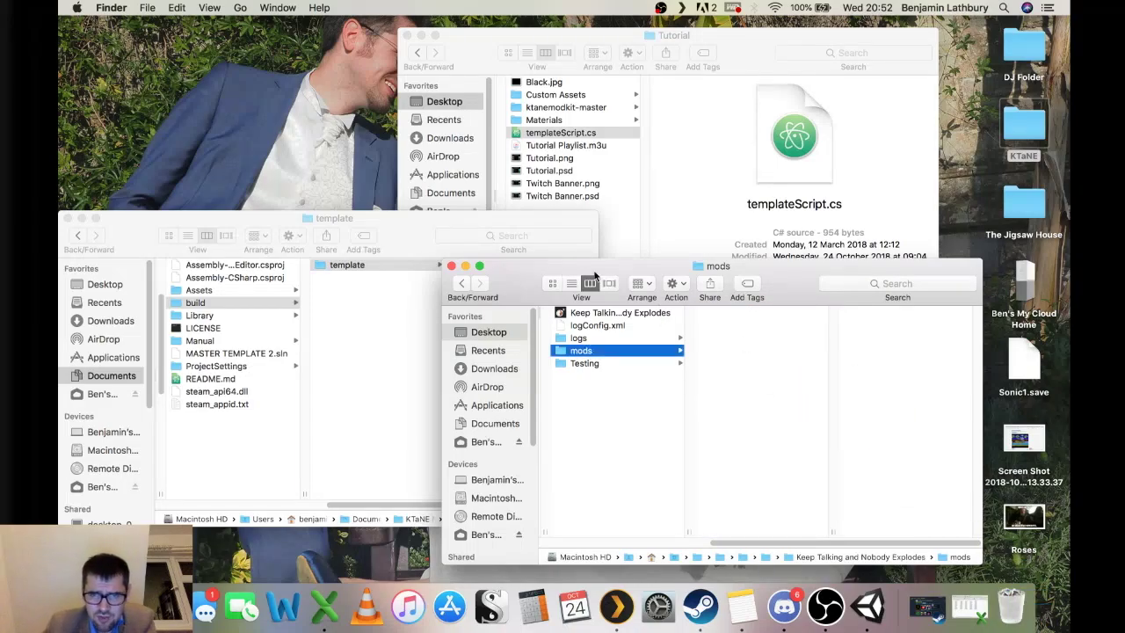